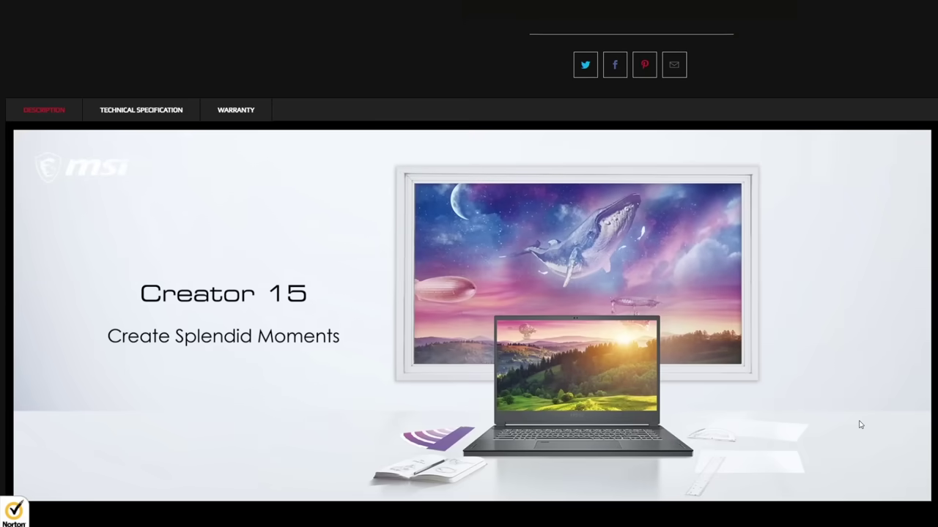
scroll(867, 423, "down", 10)
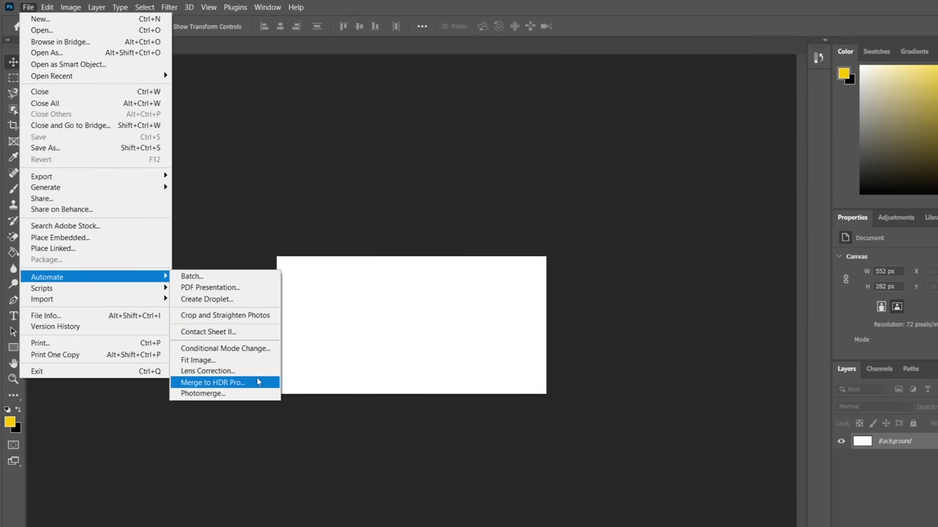
left_click(263, 388)
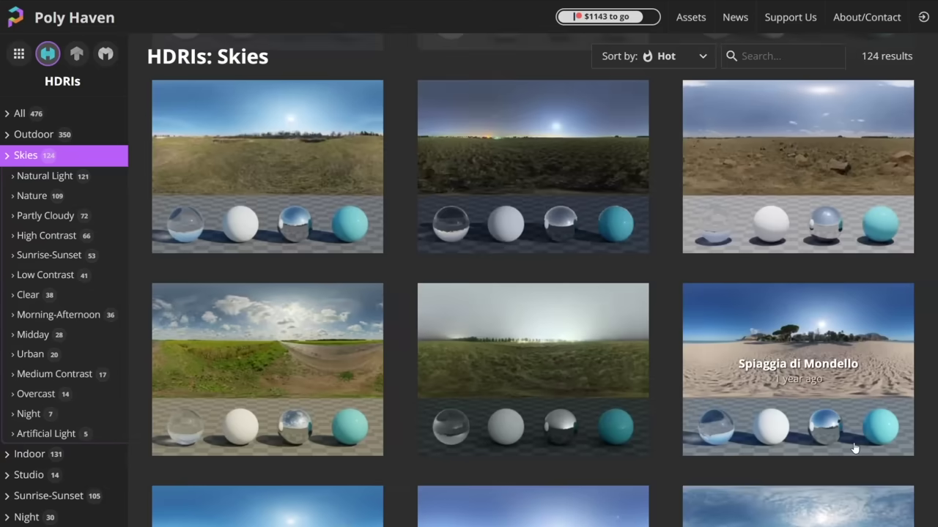
Scroll through the Poly Haven sky HDRIs toward the Medium Contrast subcategory
scroll(854, 446, "down", 5)
scroll(850, 467, "down", 4)
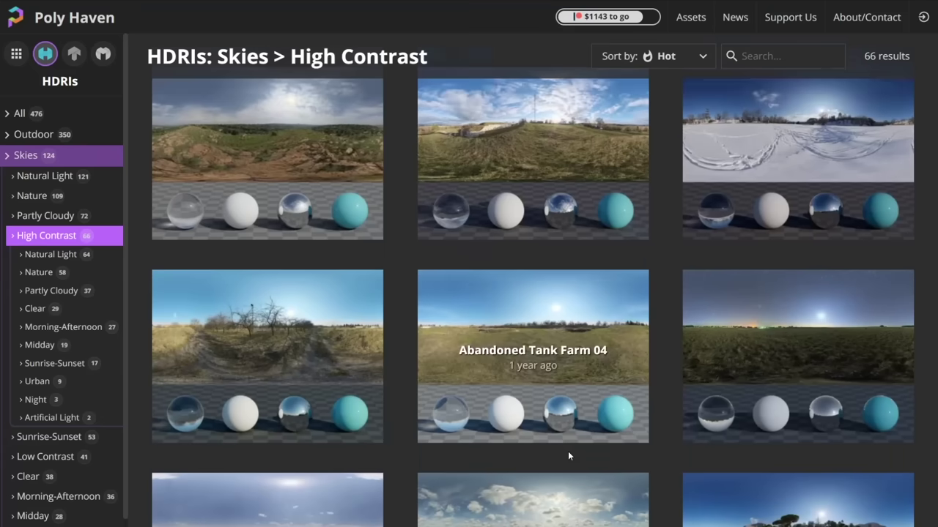
scroll(568, 452, "down", 1)
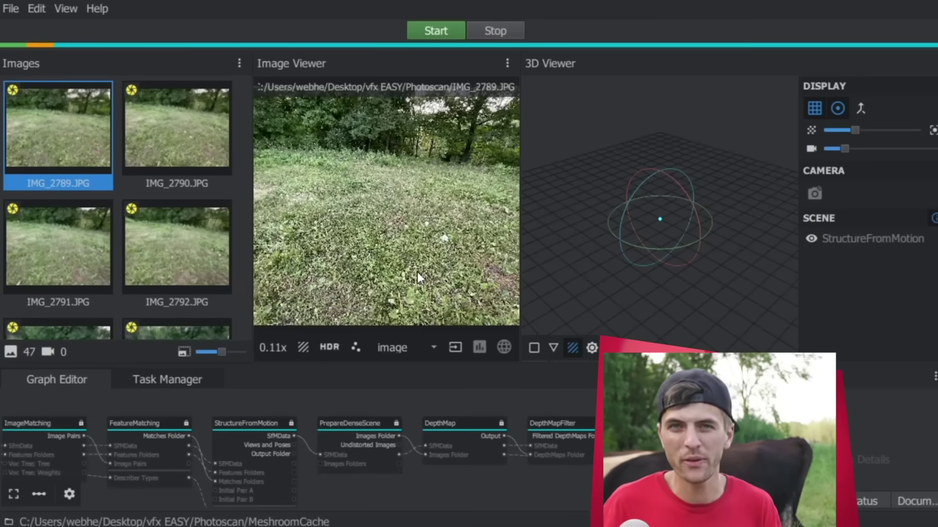
scroll(379, 442, "down", 3)
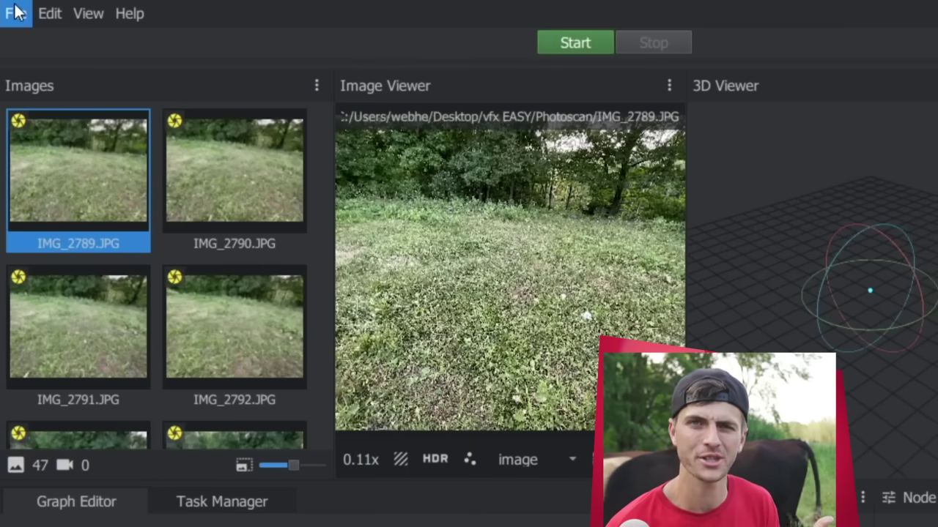
left_click(10, 8)
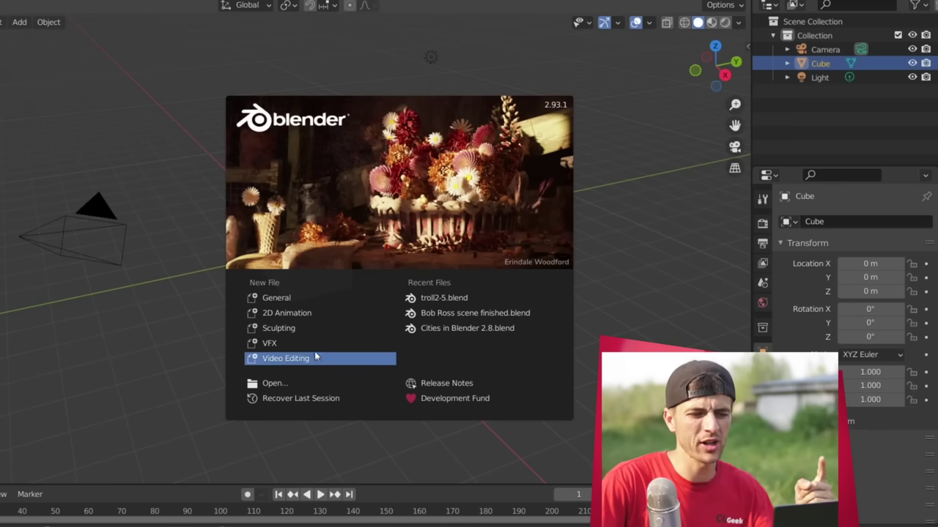
Start a VFX file, load C0339_Trim.mp4 as the tracking clip, and set 30 fps
left_click(313, 343)
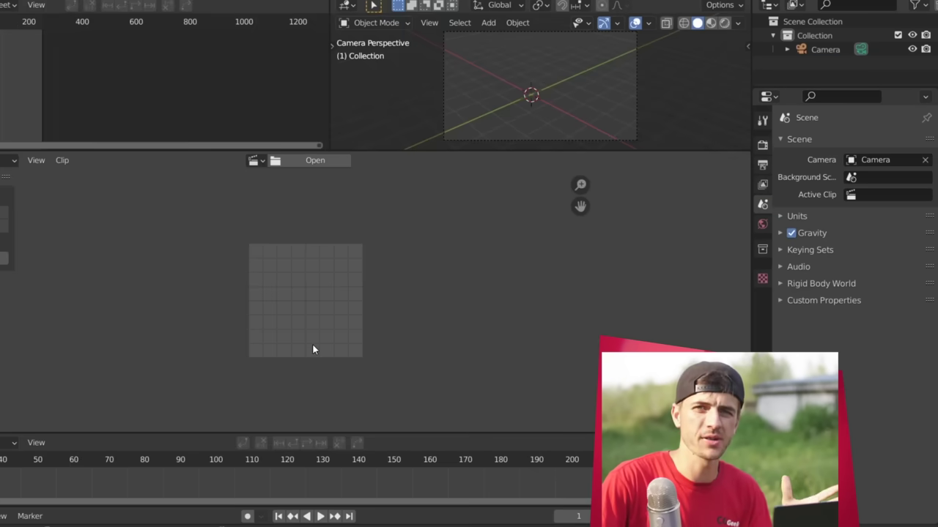
left_click(495, 191)
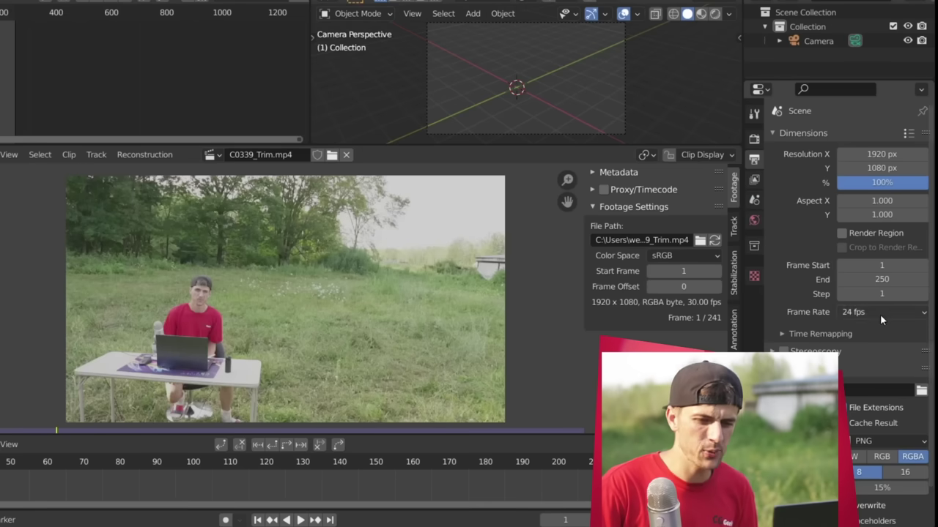
left_click(880, 314)
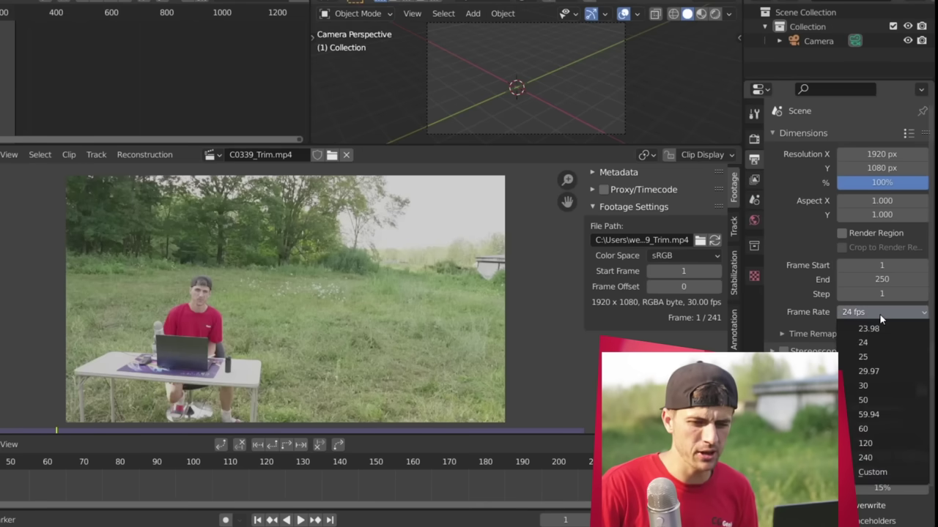
left_click(888, 384)
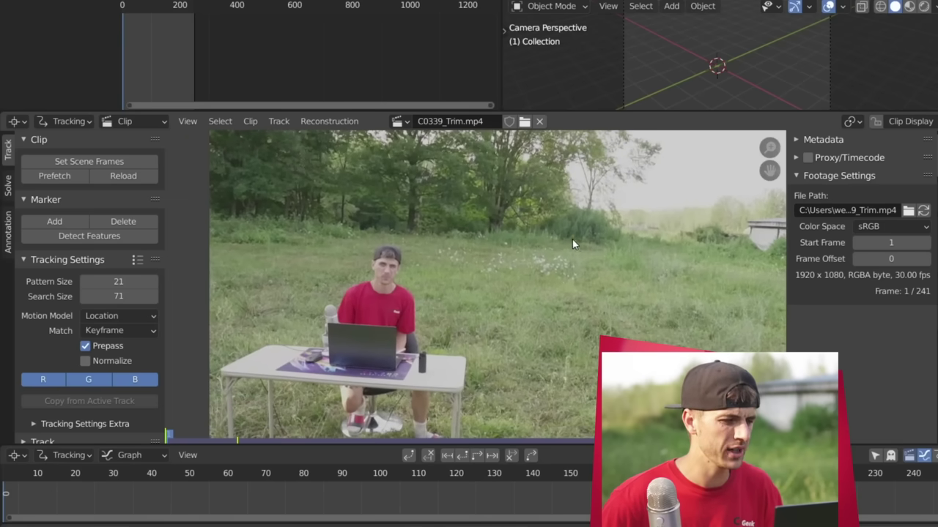
Apply a tracking settings preset for pattern size 51, search size 101, previous-frame matching
left_click(138, 261)
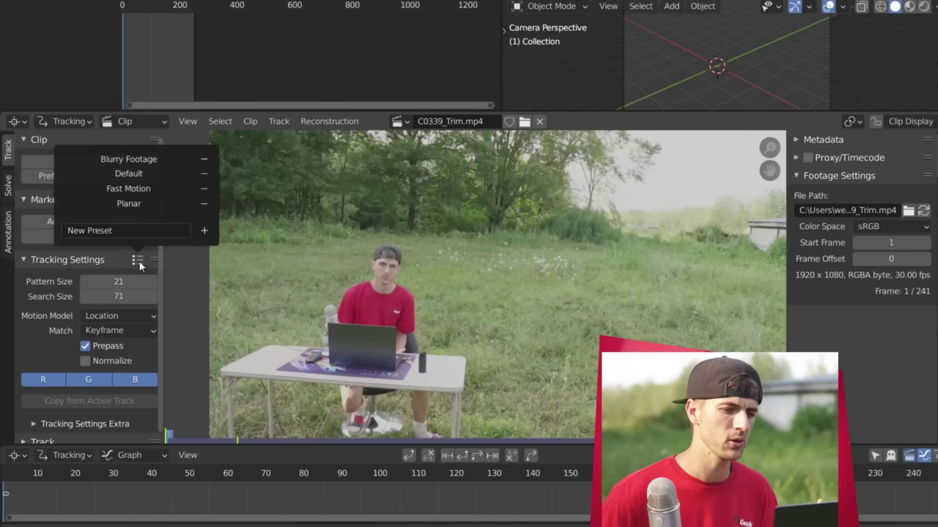
left_click(157, 163)
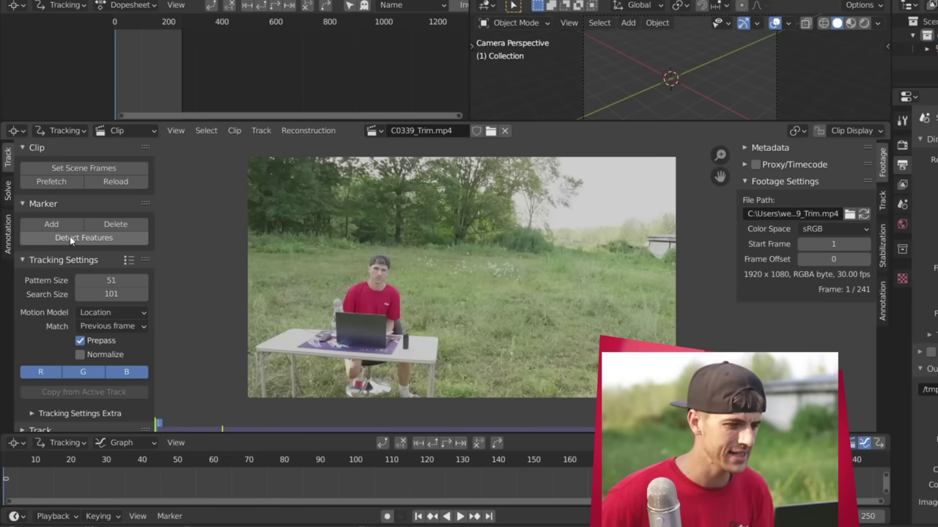
Detect Features to auto-place markers across the trees, grass and table on frame 1
left_click(73, 239)
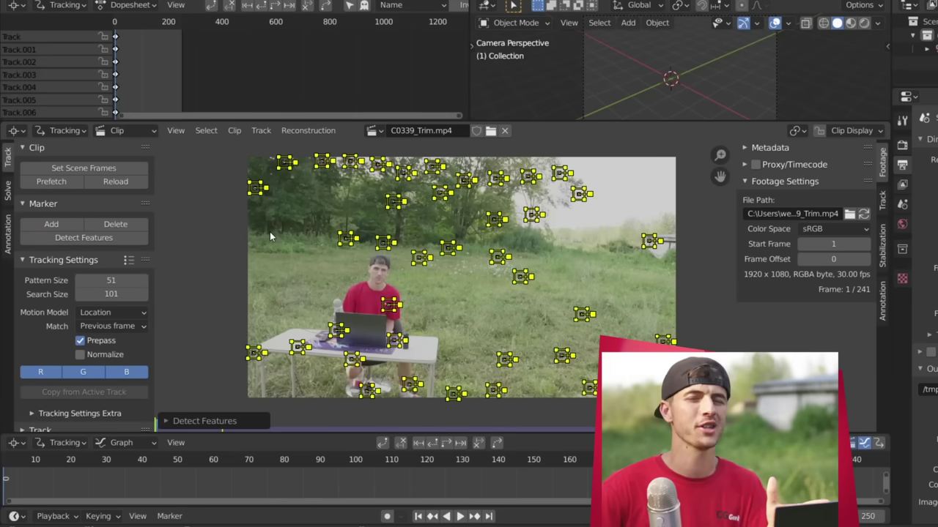
scroll(453, 303, "up", 1)
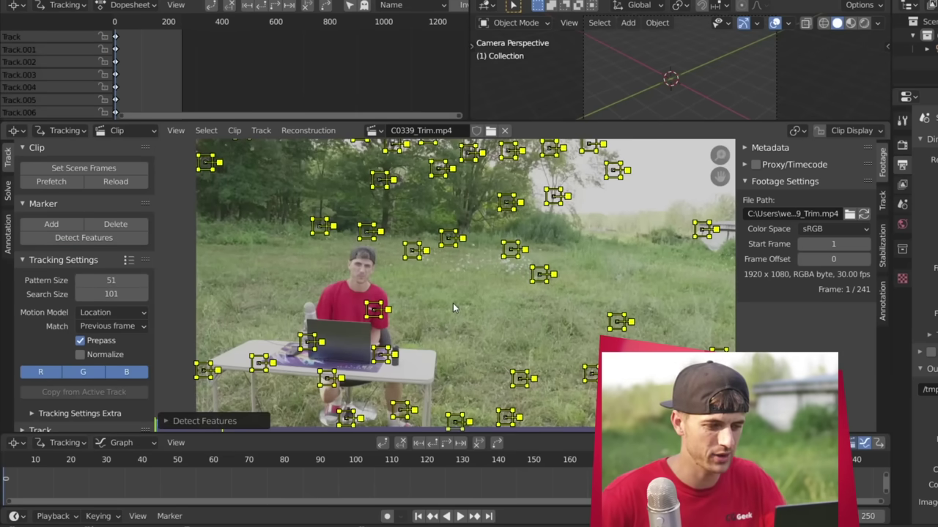
scroll(421, 307, "down", 1)
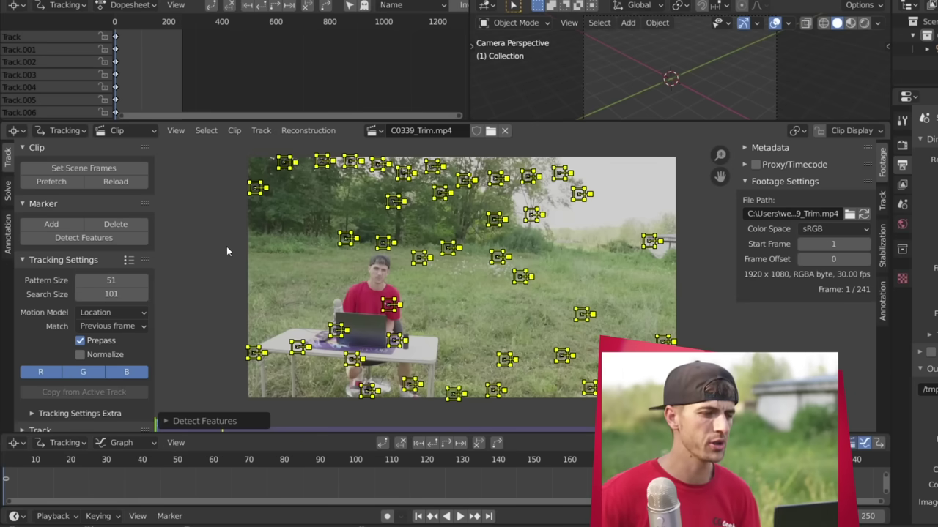
Track the markers forward and set the scene's last frame to 240
left_click(446, 444)
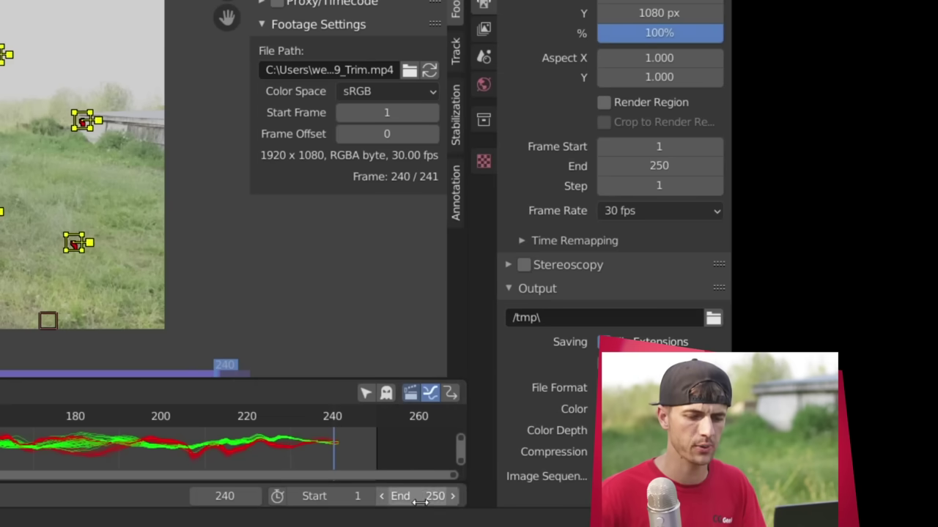
left_click(420, 501)
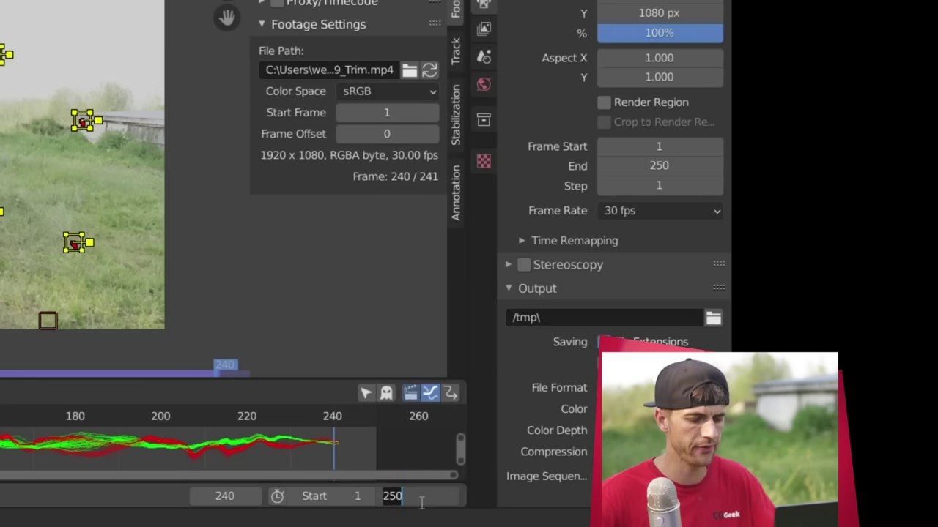
type("240")
key("Return")
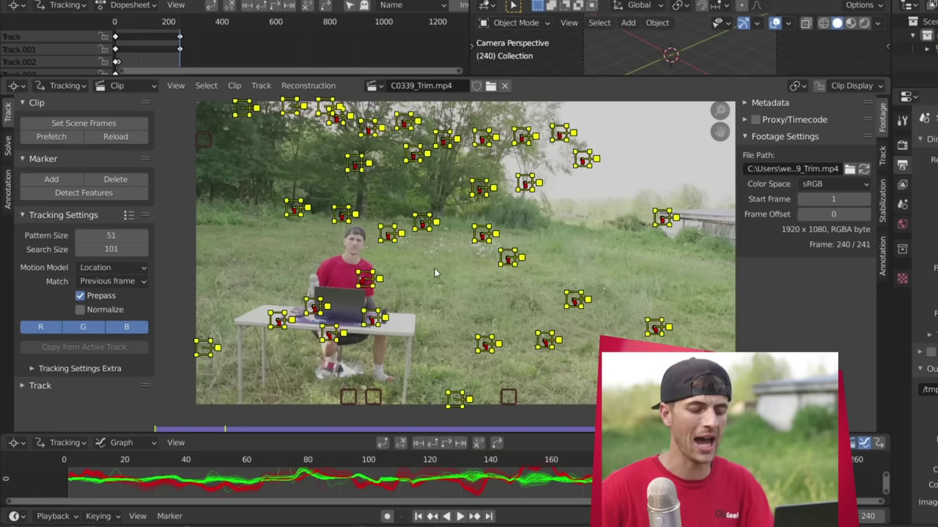
Hide those markers, detect new features on frame 240, track them backwards, and select all
key("h")
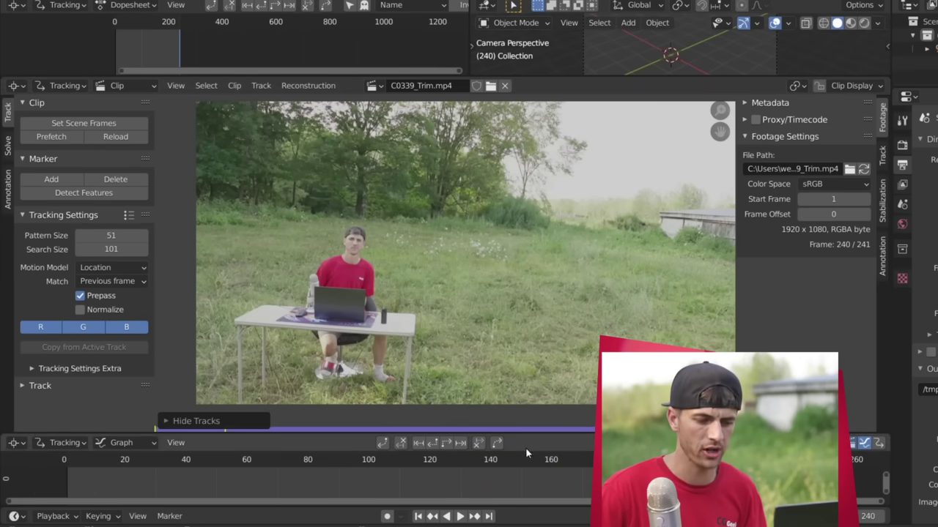
left_click(126, 194)
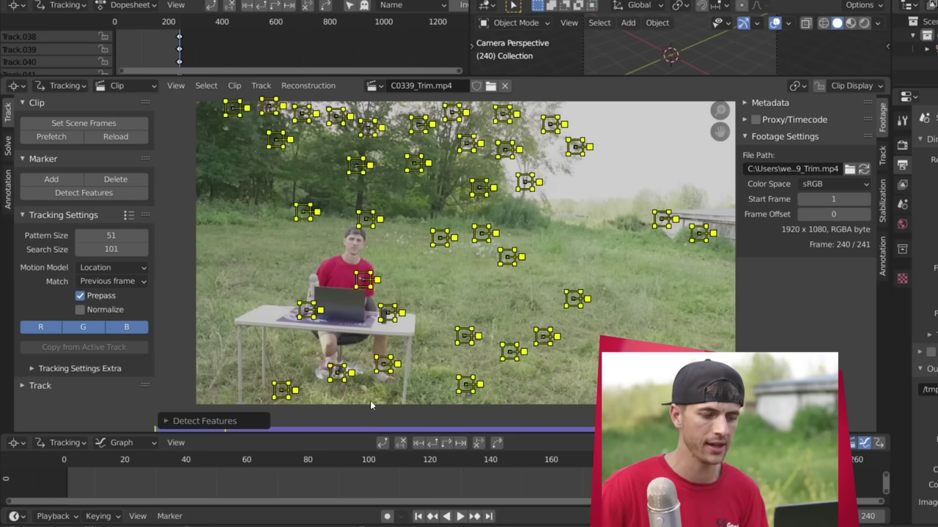
left_click(438, 443)
scroll(496, 320, "down", 1)
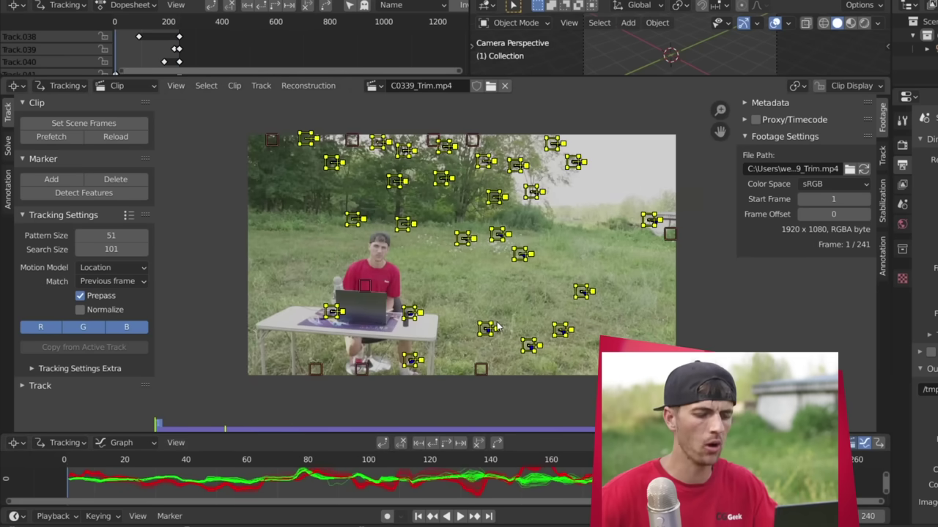
key("a")
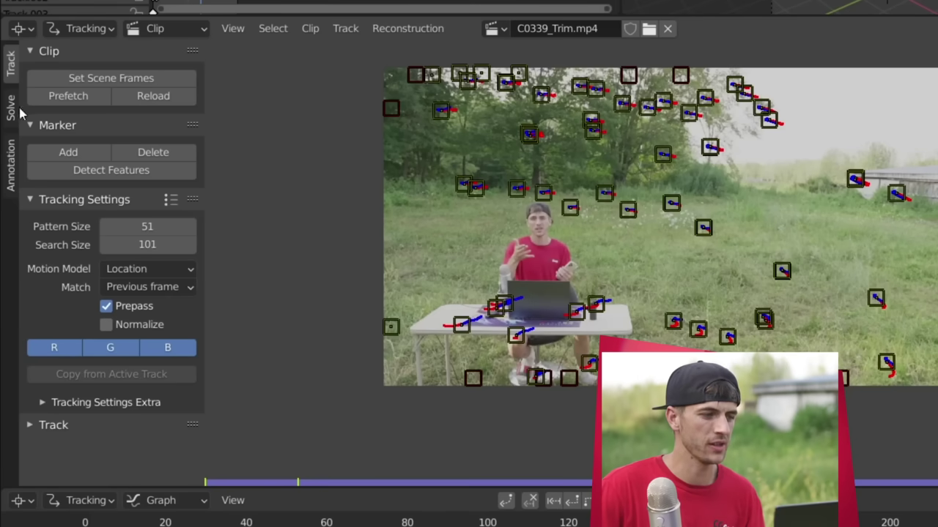
Open the Solve settings and expand Track > Camera > Lens to check the focal length
left_click(11, 110)
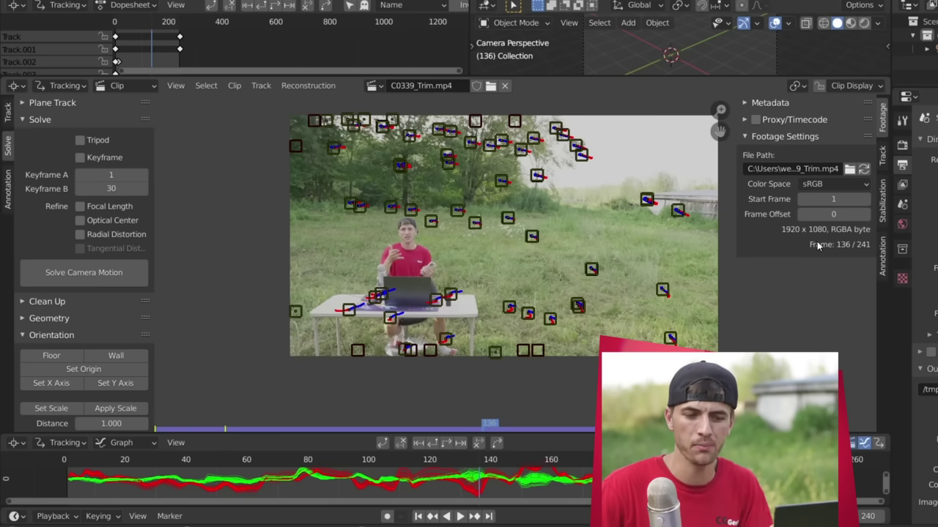
left_click(881, 157)
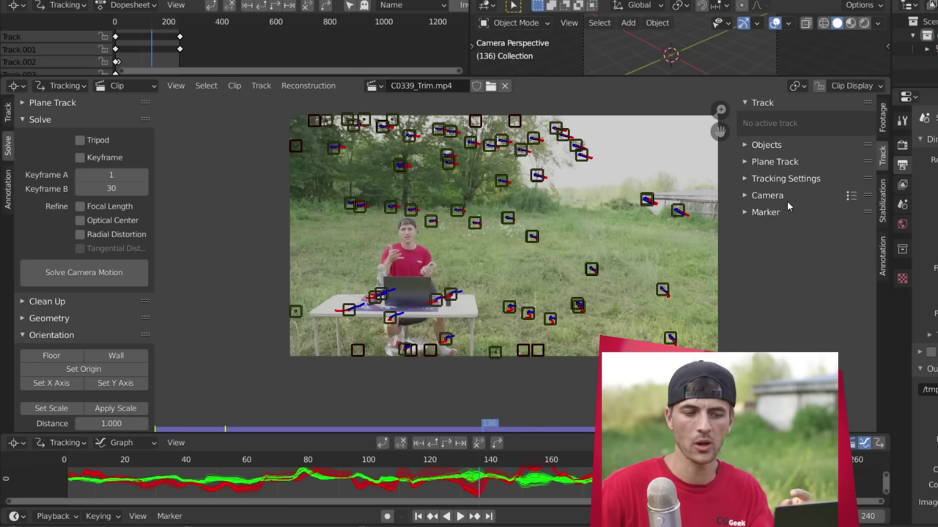
left_click(767, 196)
left_click(769, 251)
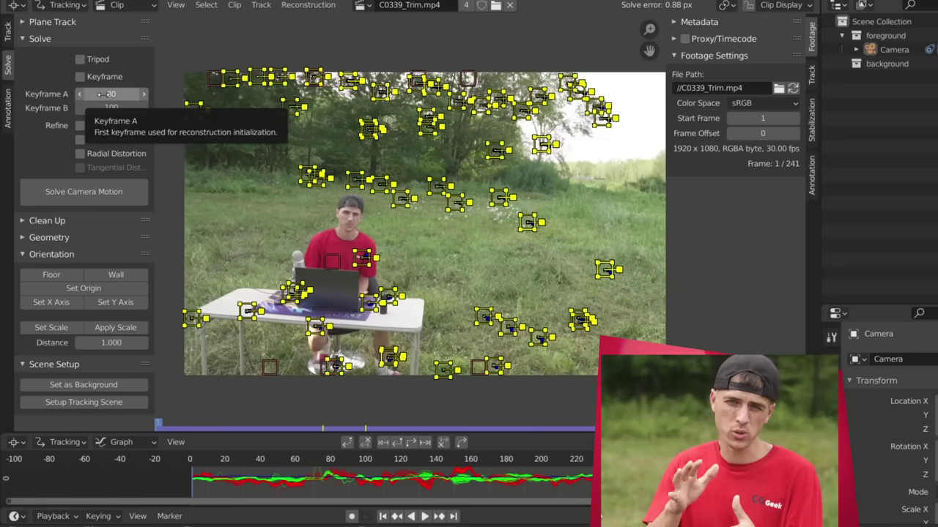
Set the camera solve keyframes to A 130 and B 140
left_click_drag(402, 454, 426, 449)
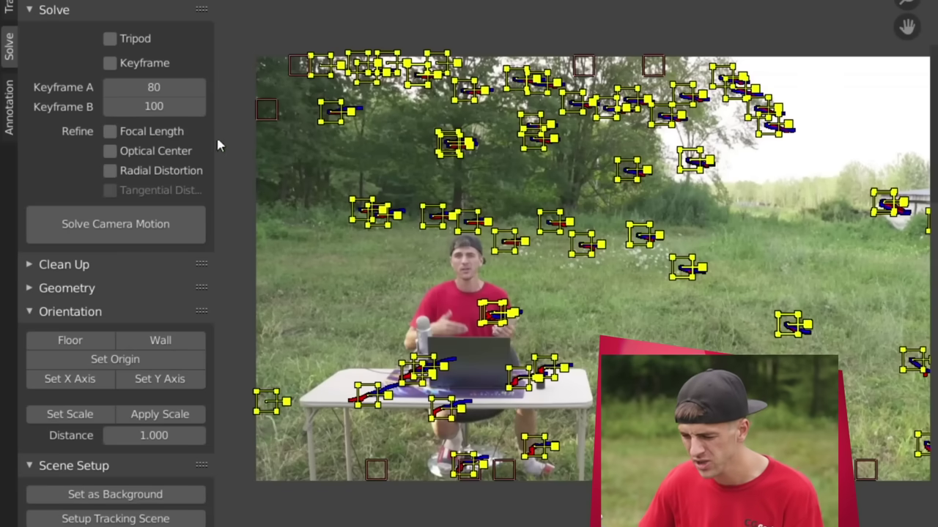
left_click(116, 89)
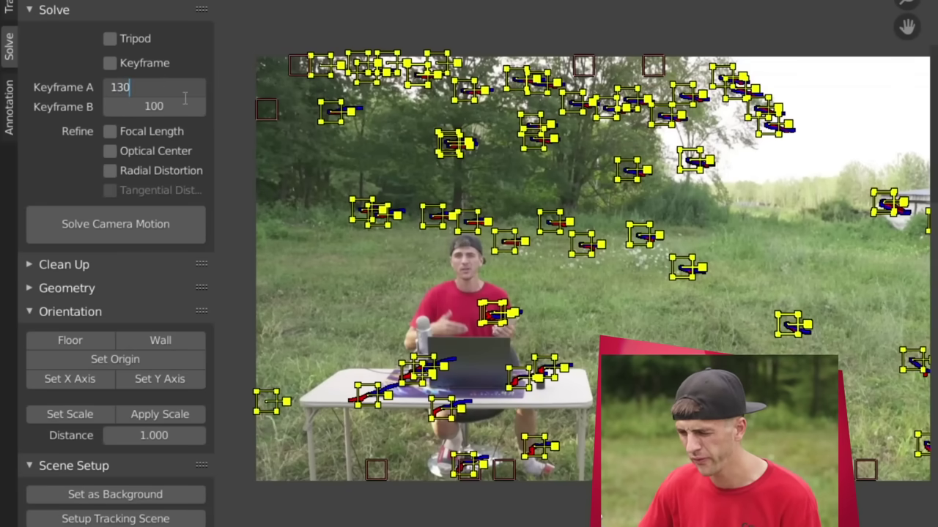
left_click(168, 107)
type("1")
type("40")
key("Return")
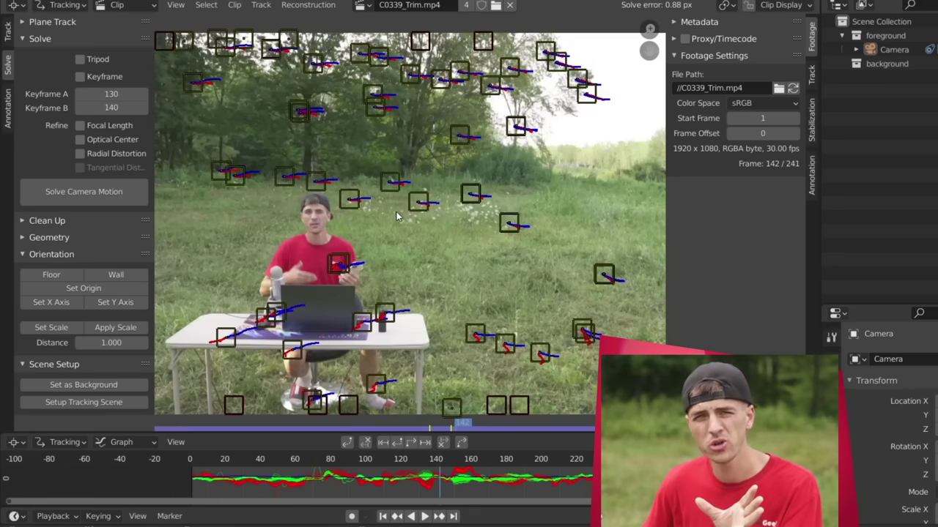
Nudge the shirt tracking marker and cancel the repeated Delete Track prompts
scroll(399, 223, "up", 1)
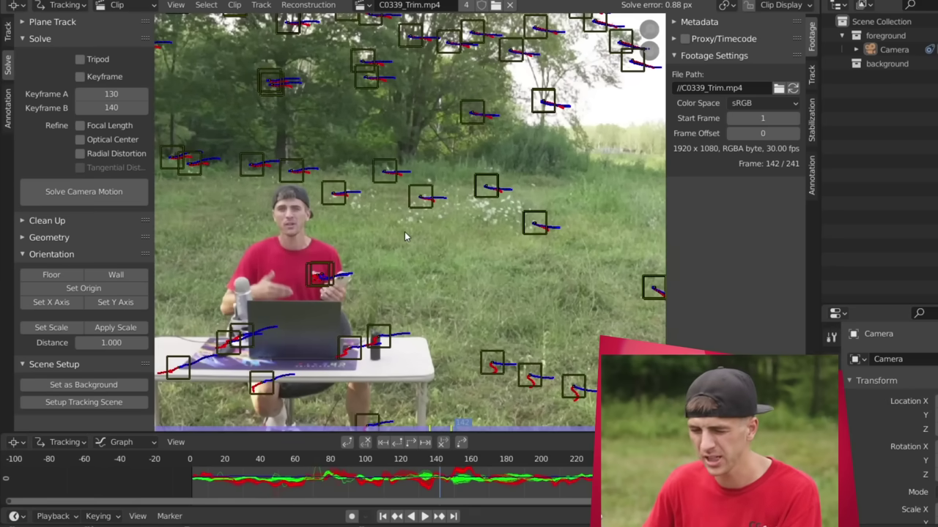
key("g")
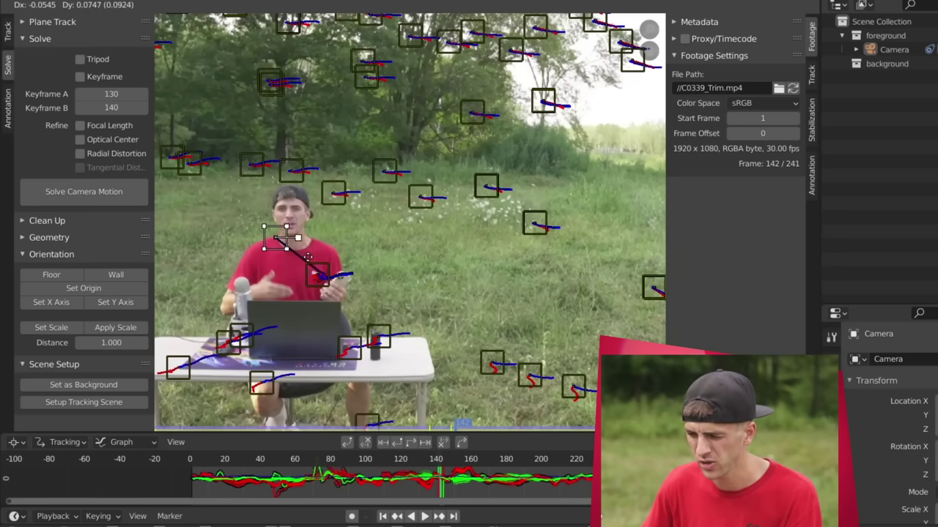
left_click(334, 281)
key("x")
left_click(333, 277)
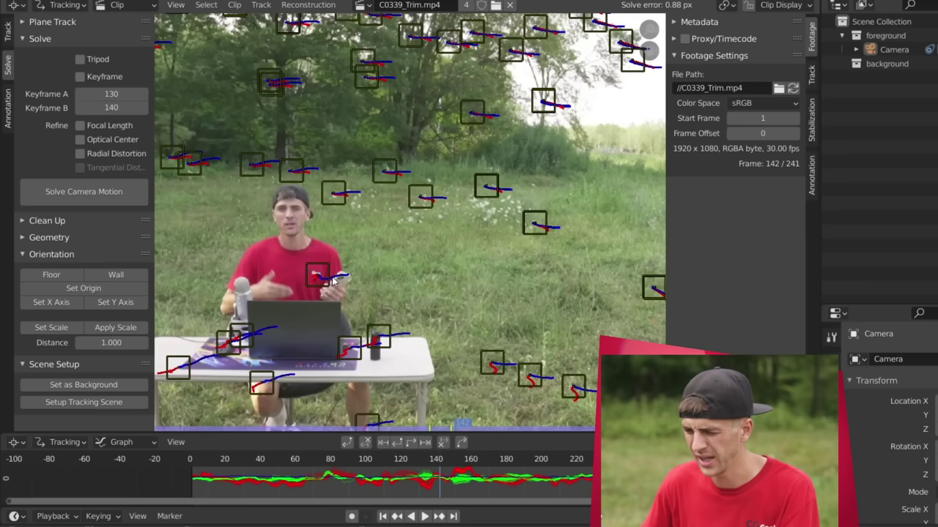
key("x")
left_click(333, 278)
scroll(328, 302, "down", 1)
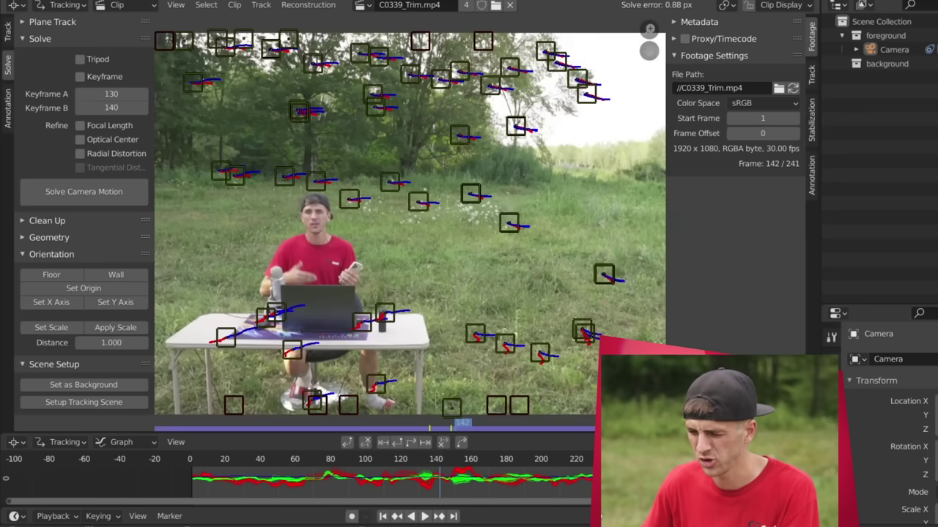
key("x")
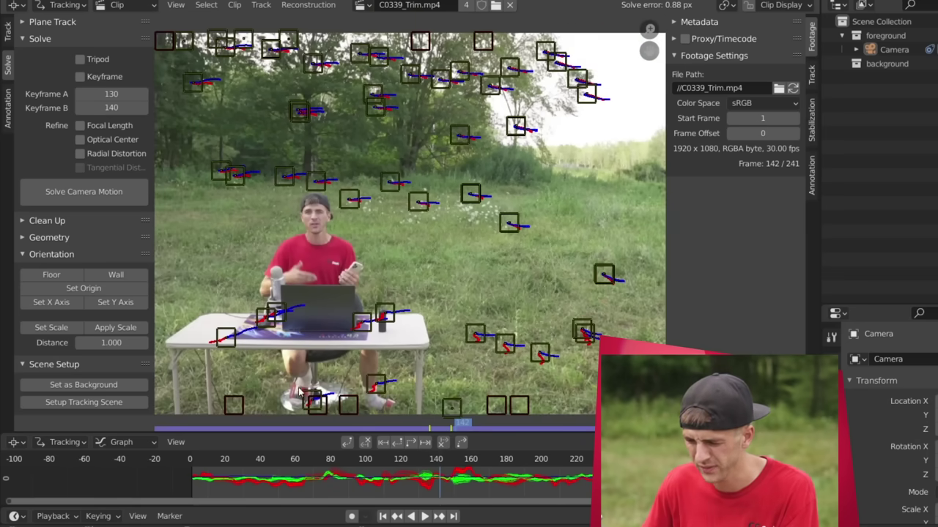
From frame 1, select all tracks and solve camera motion to a 0.87 px error
key("shift+Left")
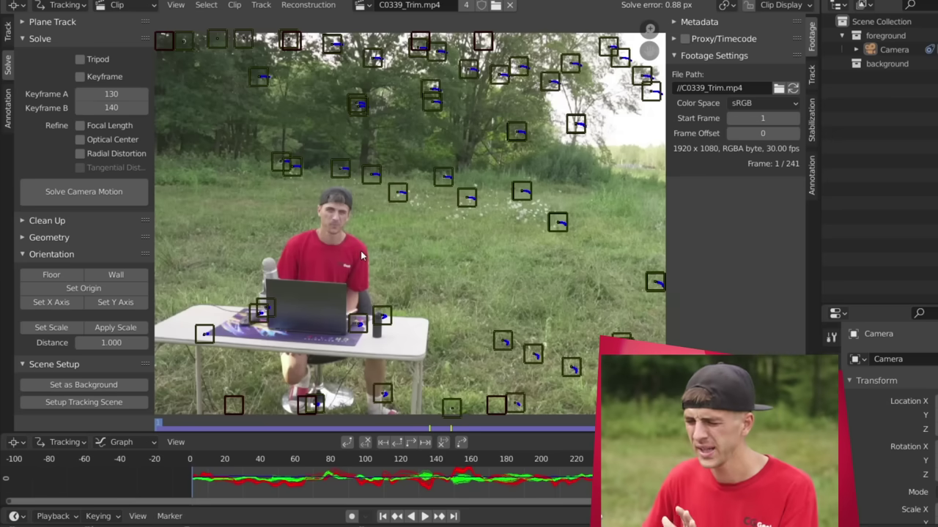
key("a")
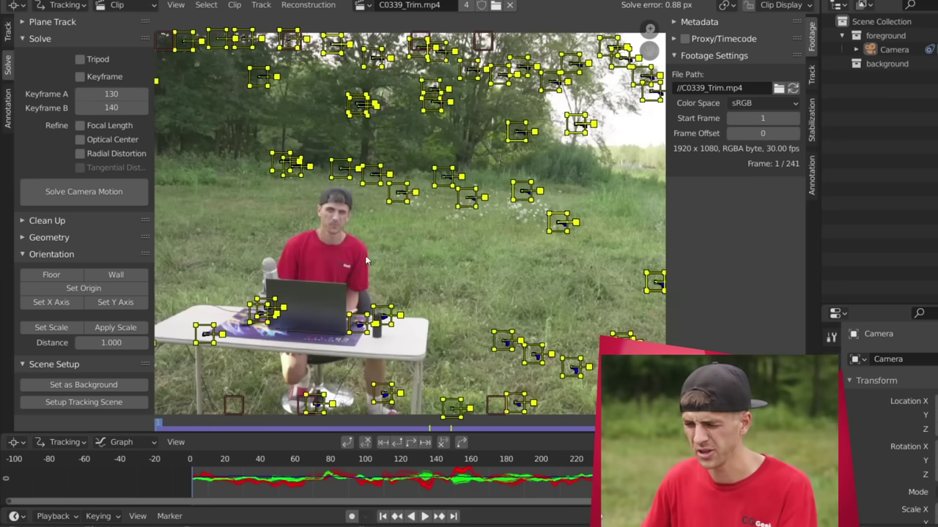
left_click(96, 193)
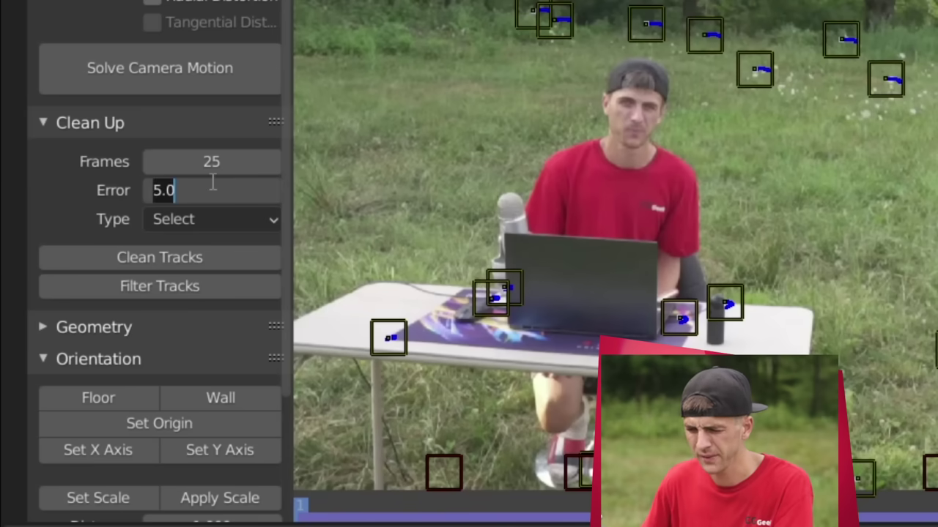
Clean tracks with error limit 3, delete the flagged ones, and re-solve to 0.88 px
key("Return")
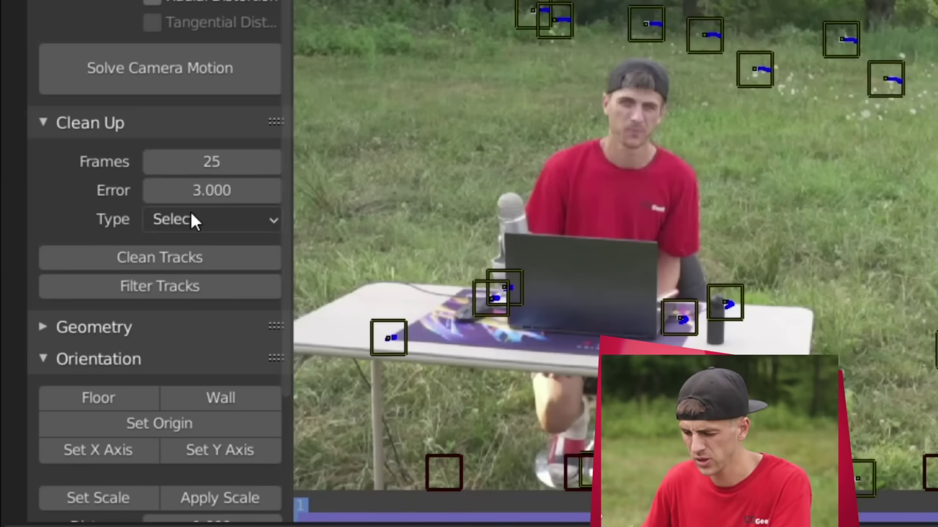
left_click(194, 258)
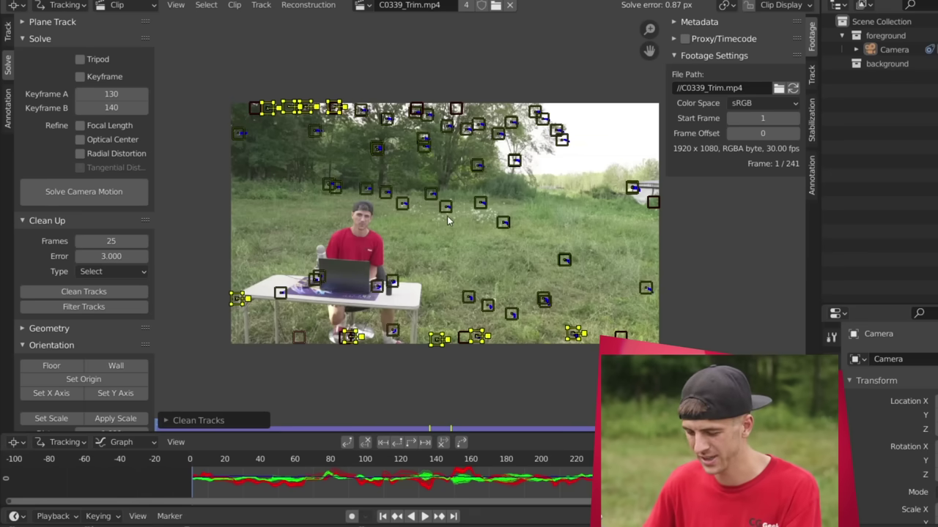
key("x")
left_click(447, 217)
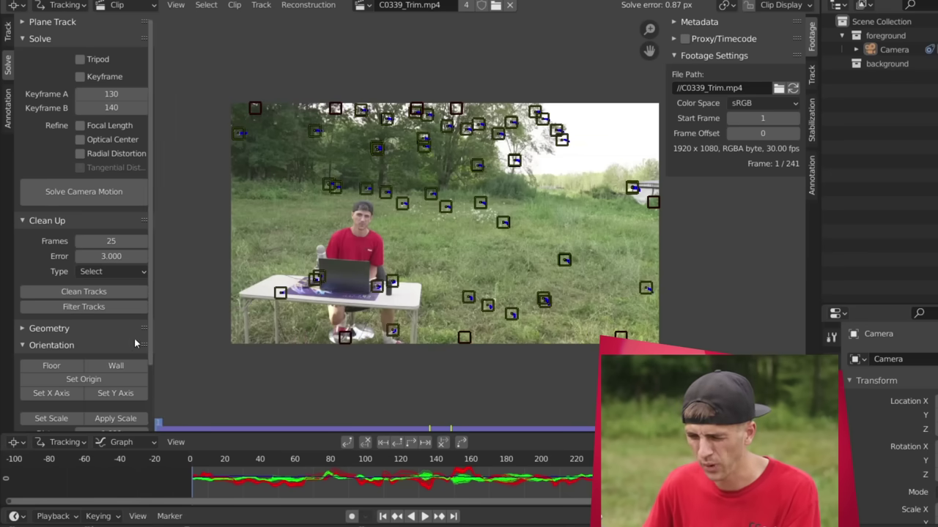
left_click(105, 196)
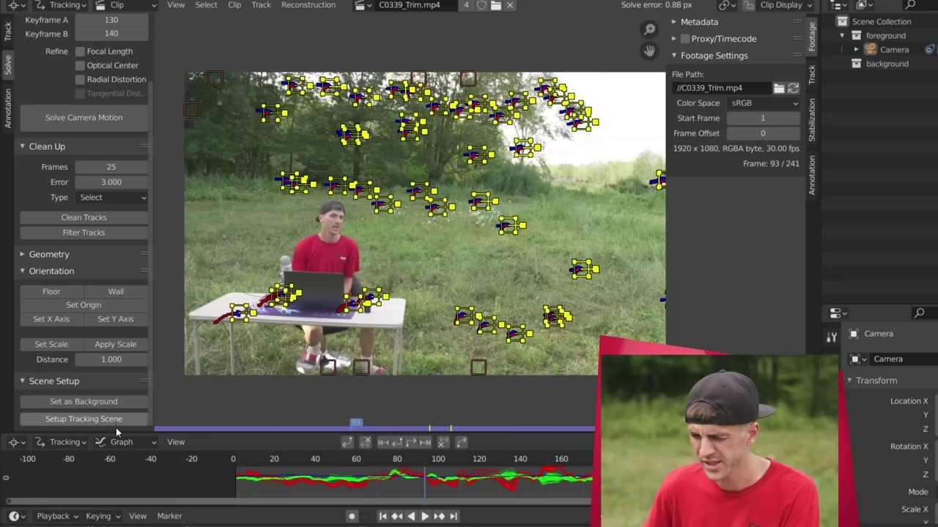
Set up the tracking scene with ground, cube and lights, and turn this area into a 3D Viewport
left_click(118, 419)
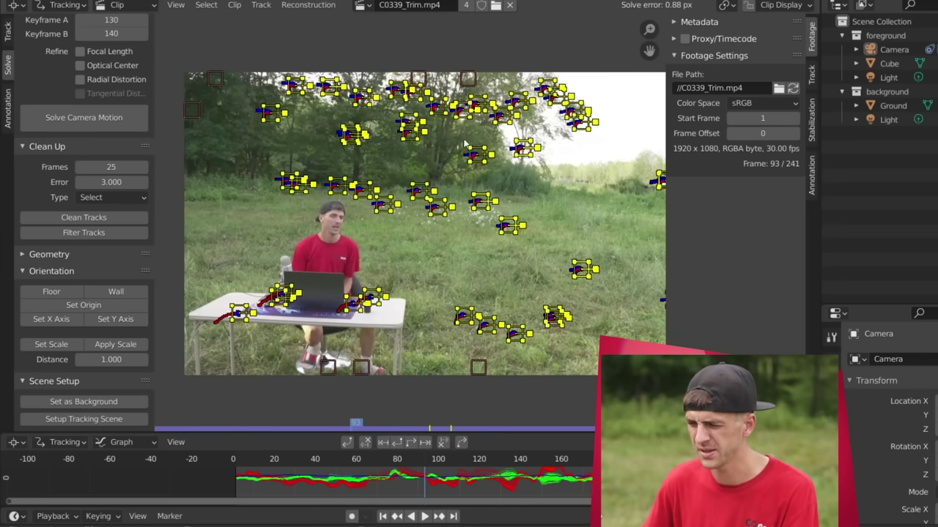
left_click(15, 5)
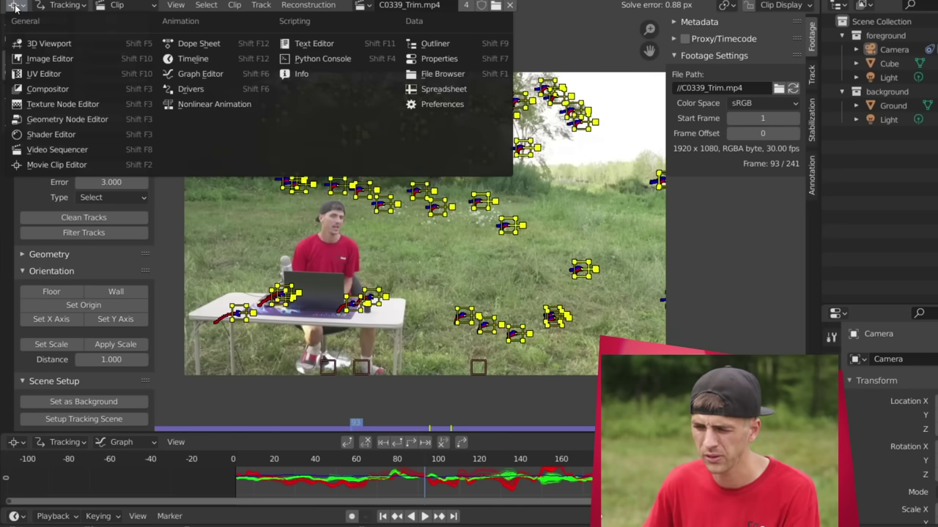
left_click(46, 44)
View through the solved camera, select the cube and ground, and play from frame 68
key("Home")
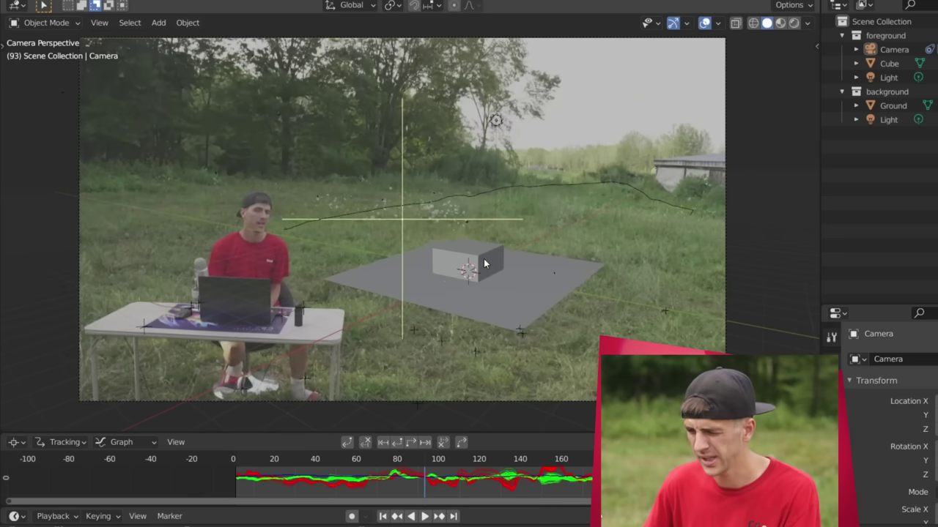
left_click(484, 258)
left_click(534, 293)
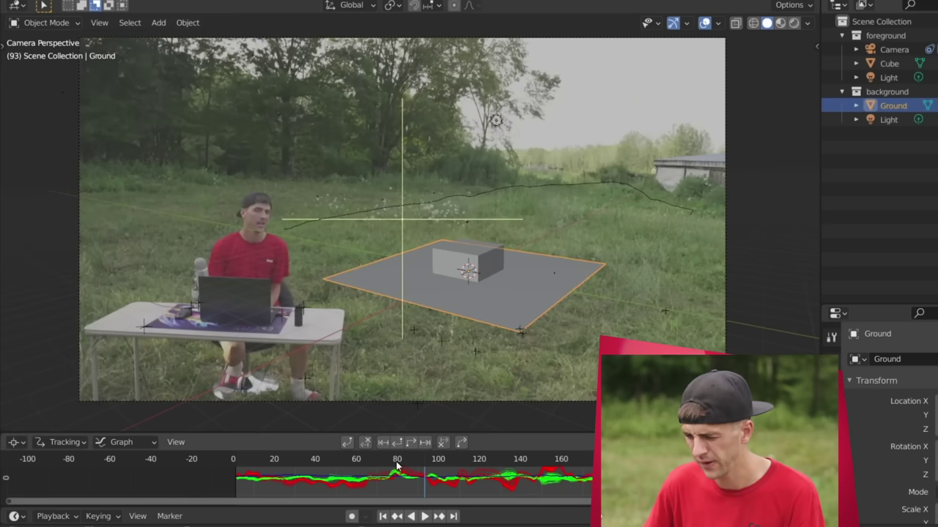
left_click_drag(396, 466, 367, 461)
left_click(423, 517)
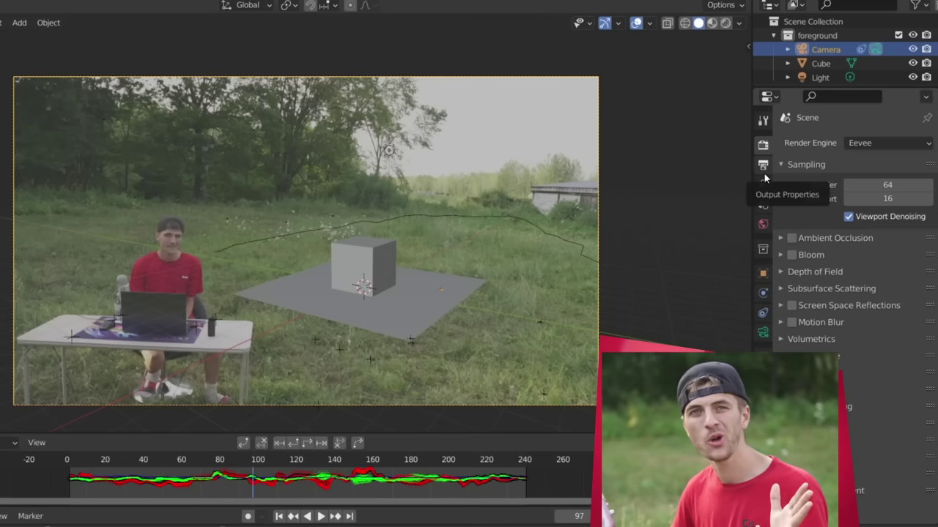
Set the World color to an Environment Texture loaded from HDR.hdr
left_click_drag(753, 199, 668, 198)
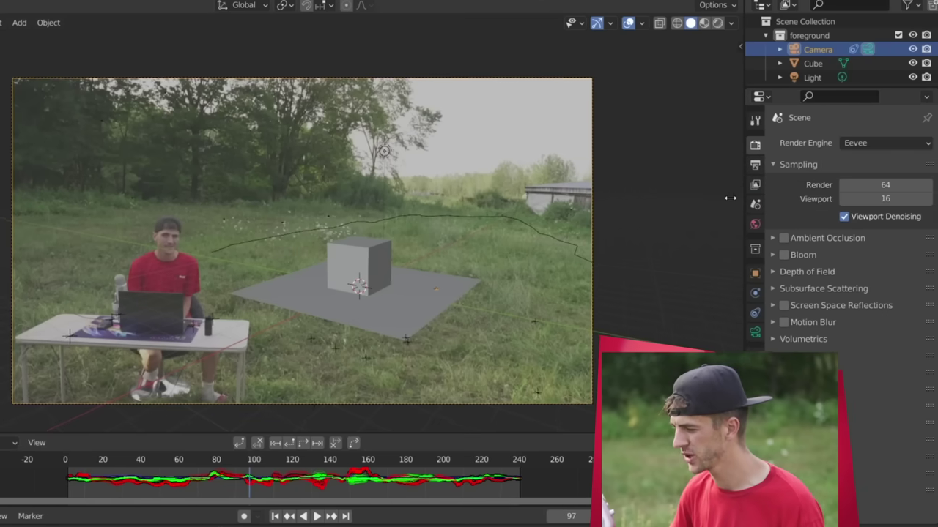
left_click(693, 224)
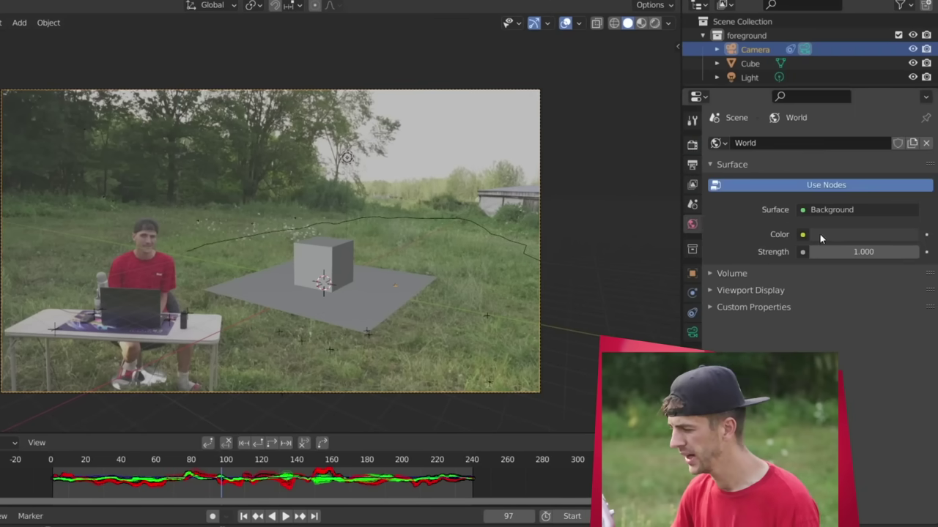
left_click(803, 235)
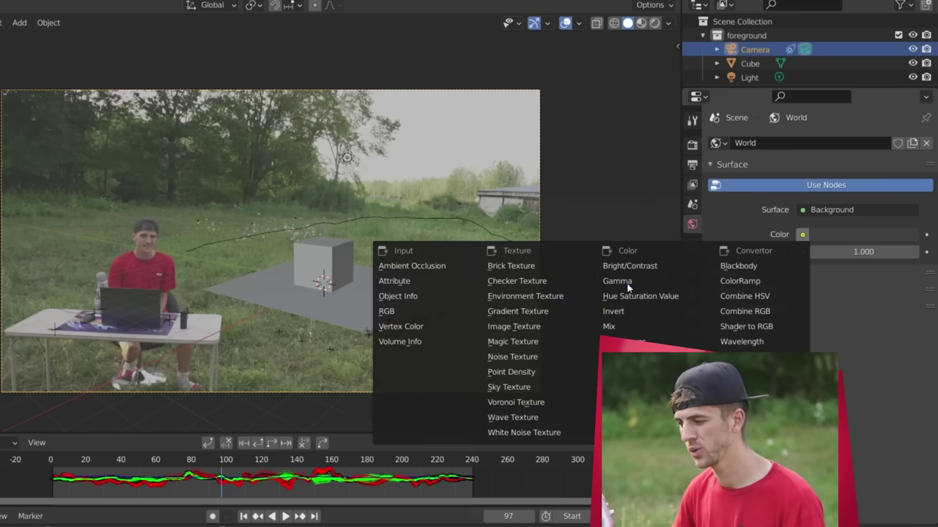
left_click(576, 298)
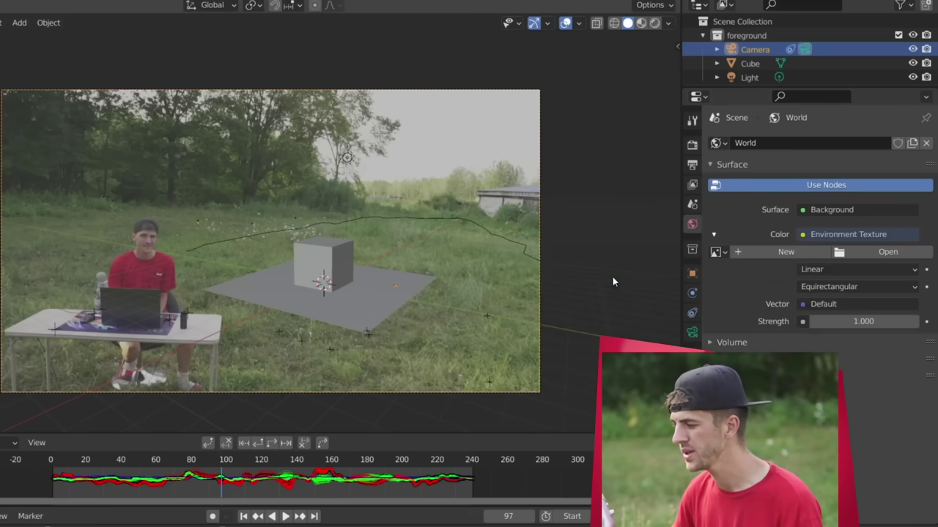
left_click(873, 252)
double_click(230, 86)
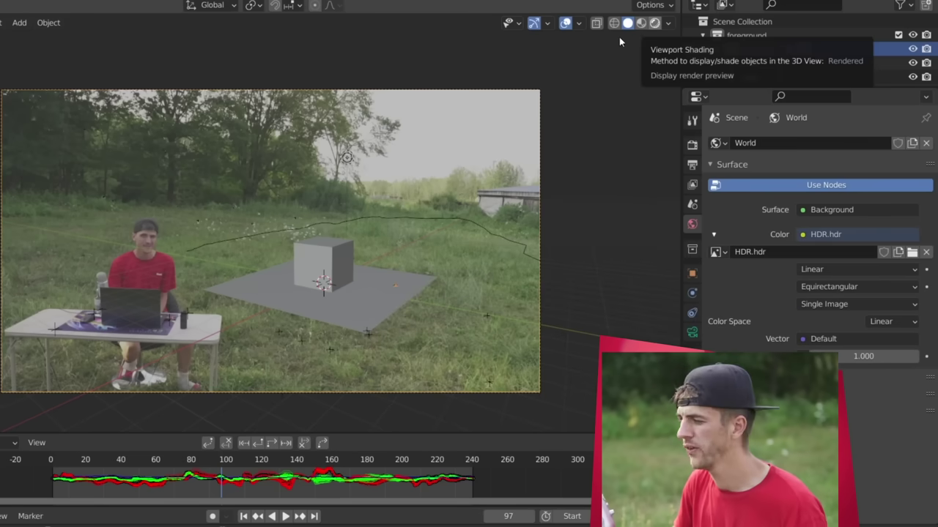
Preview the scene in Rendered shading and look around the HDR surroundings
left_click(655, 23)
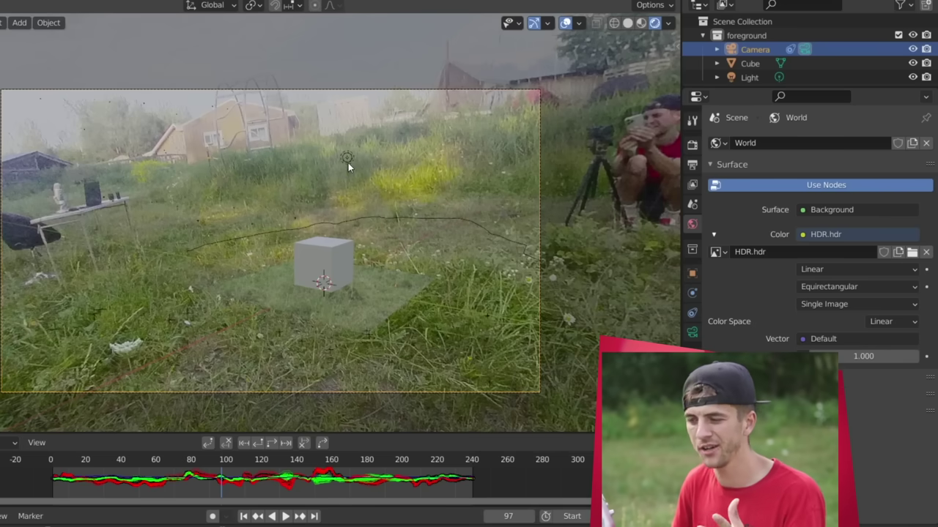
scroll(339, 221, "down", 1)
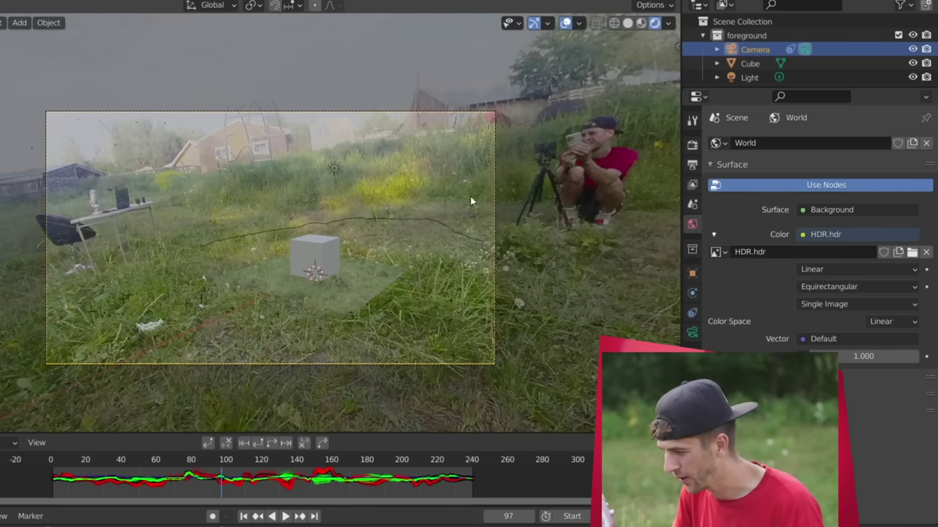
middle_click_drag(461, 194, 396, 206)
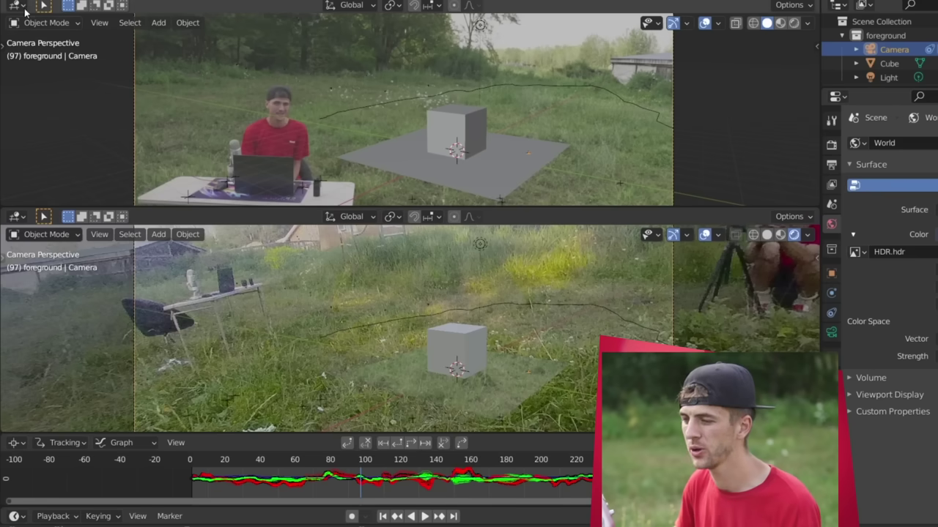
In a World Shader Editor, add Texture Coordinate and Mapping nodes to the HDR texture via Node Wrangler
left_click(13, 6)
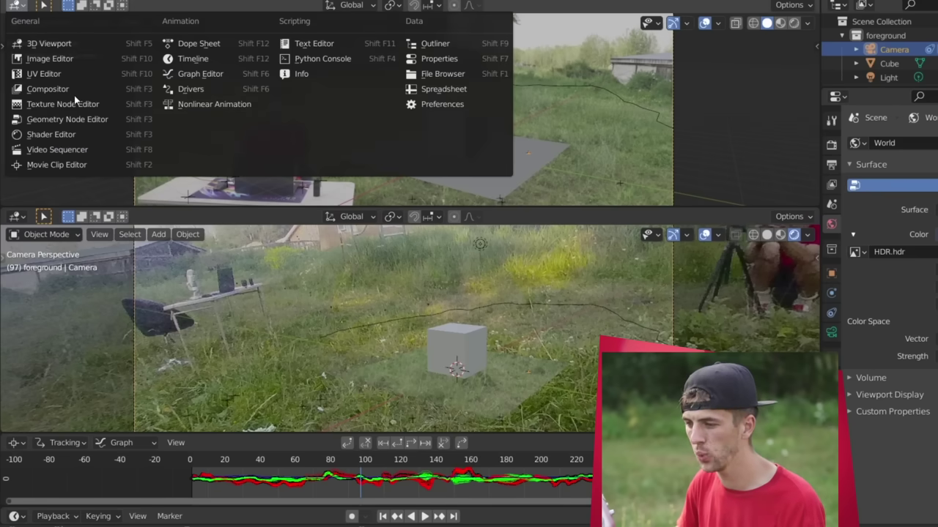
left_click(86, 139)
left_click(73, 6)
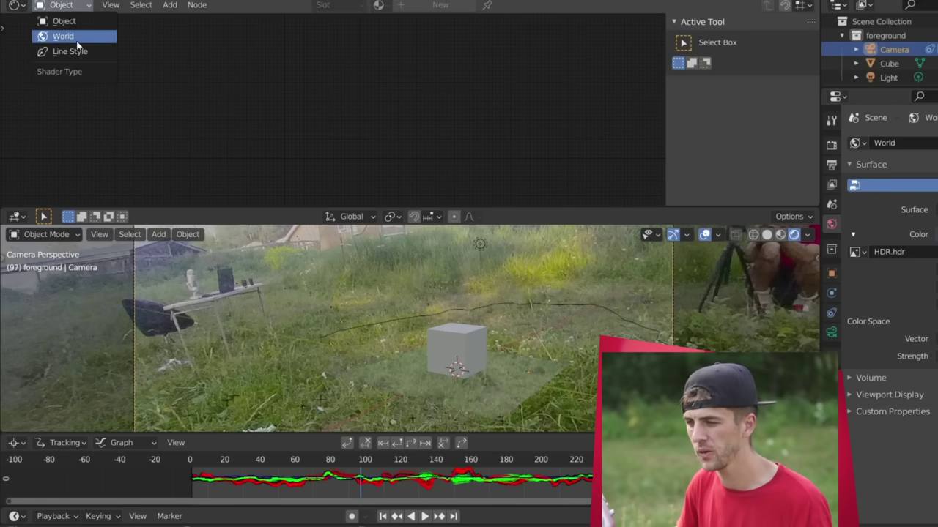
left_click(63, 36)
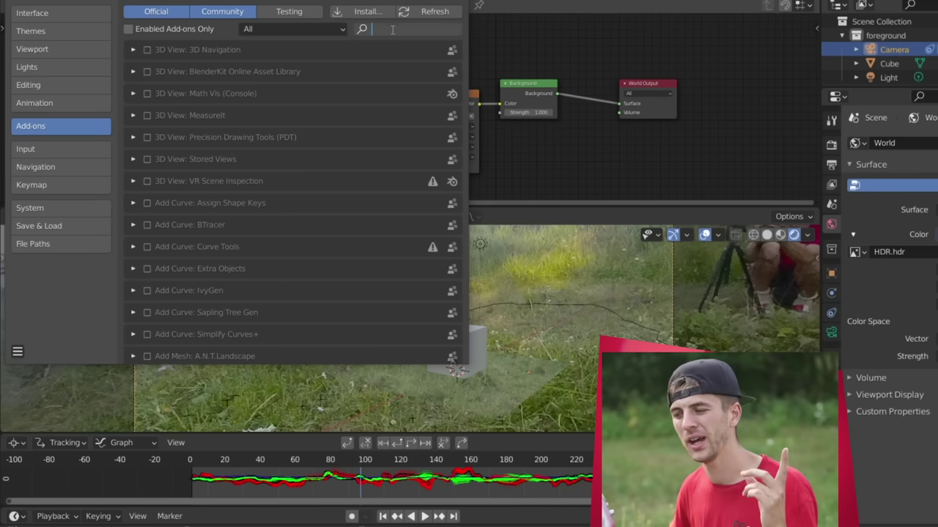
type("node")
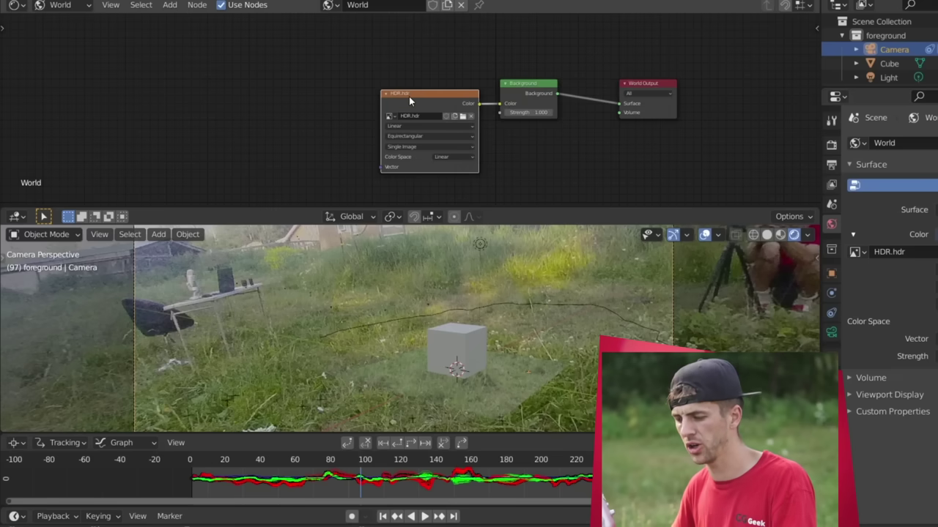
key("ctrl+t")
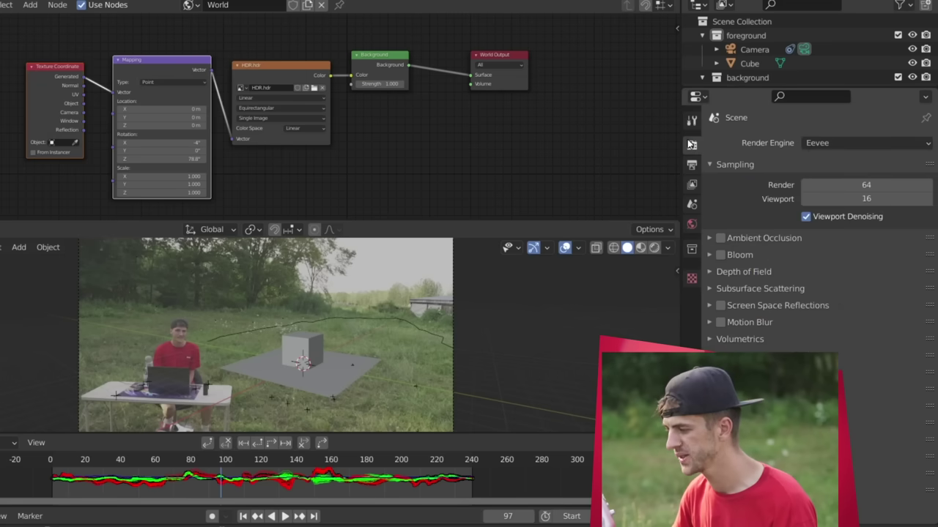
Set the render engine to Cycles with the GPU Compute device
left_click(820, 144)
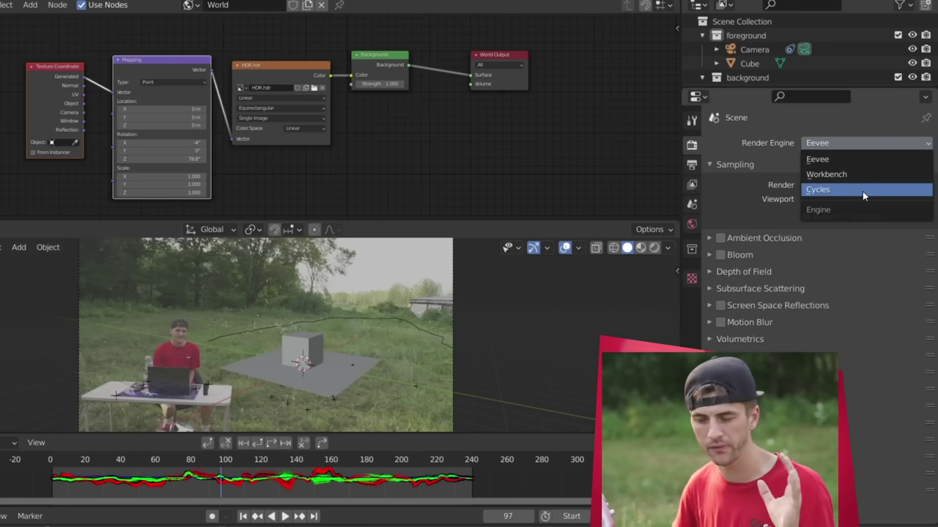
left_click(862, 191)
left_click(844, 177)
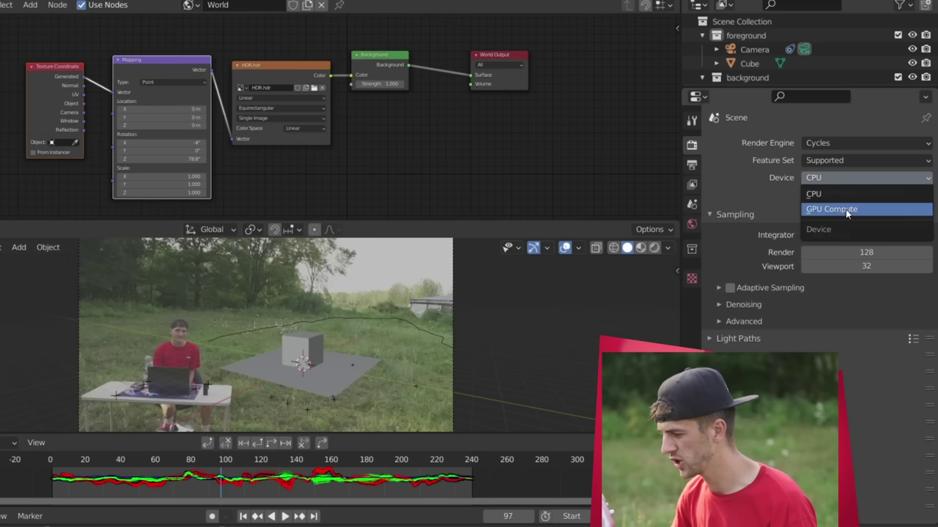
left_click(843, 207)
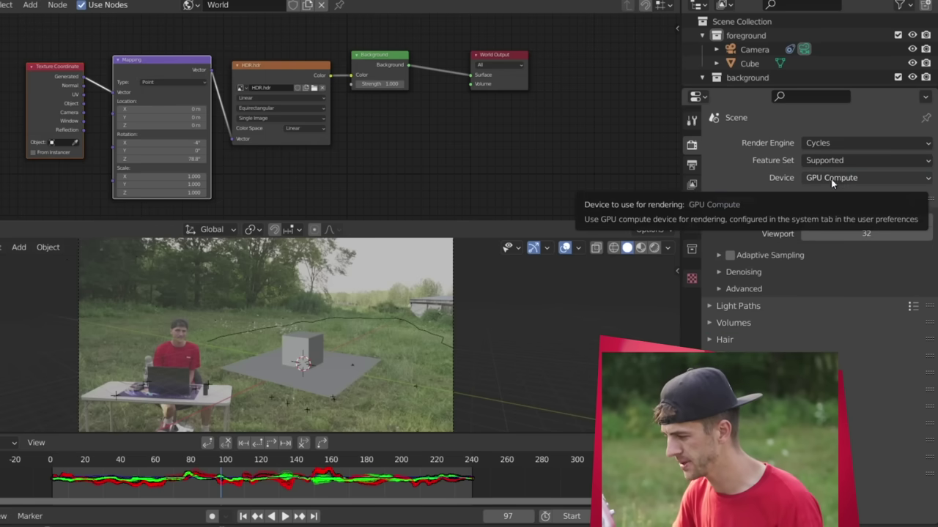
Bring the Meshroom photoscan project window to the front
left_click(639, 249)
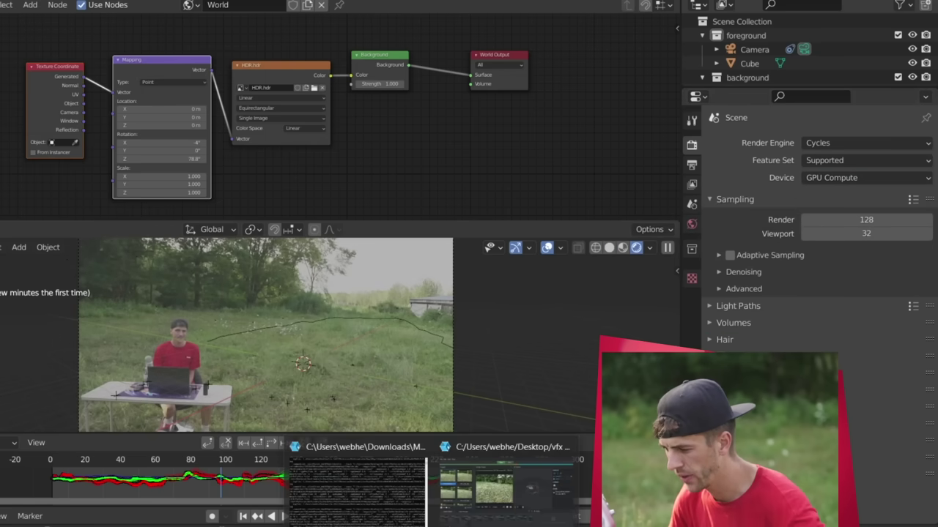
left_click(481, 486)
scroll(550, 232, "up", 5)
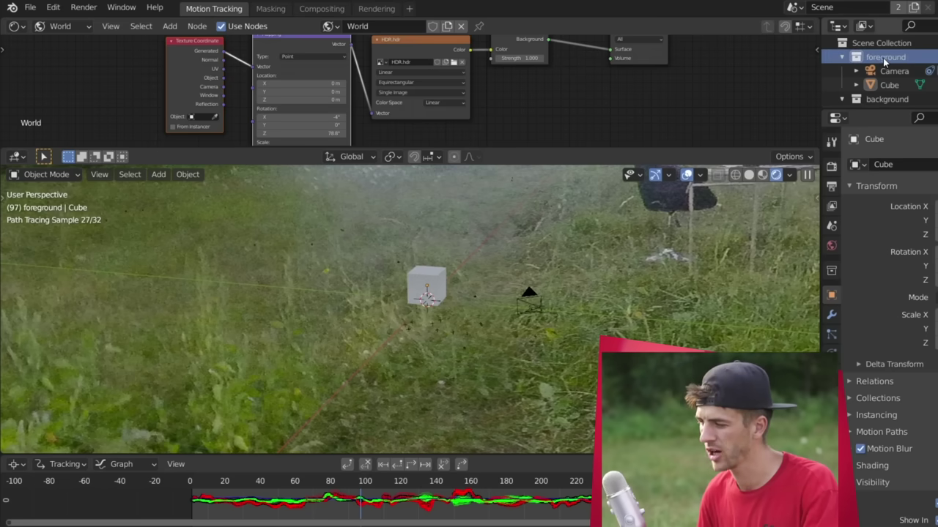
Append from simple_quadbot tests.blend, browsing into its Collection folder for the robot
left_click(37, 8)
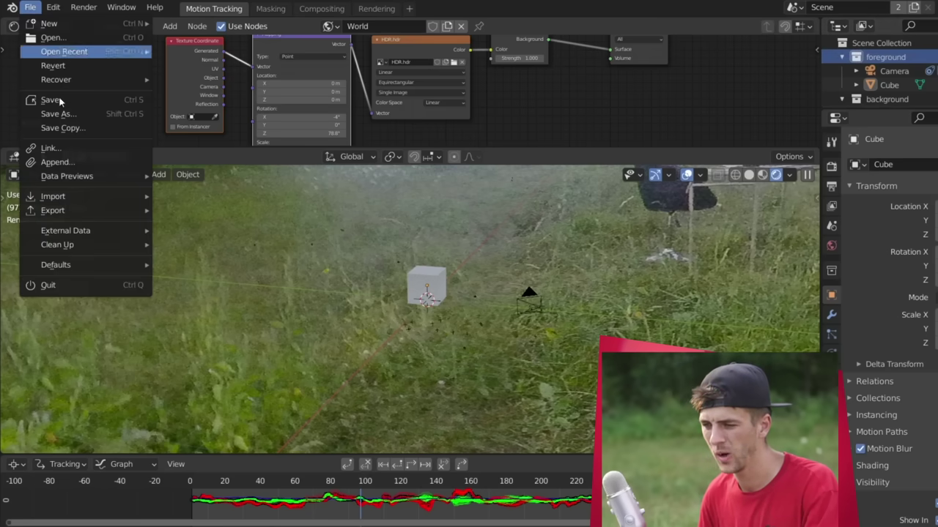
left_click(85, 163)
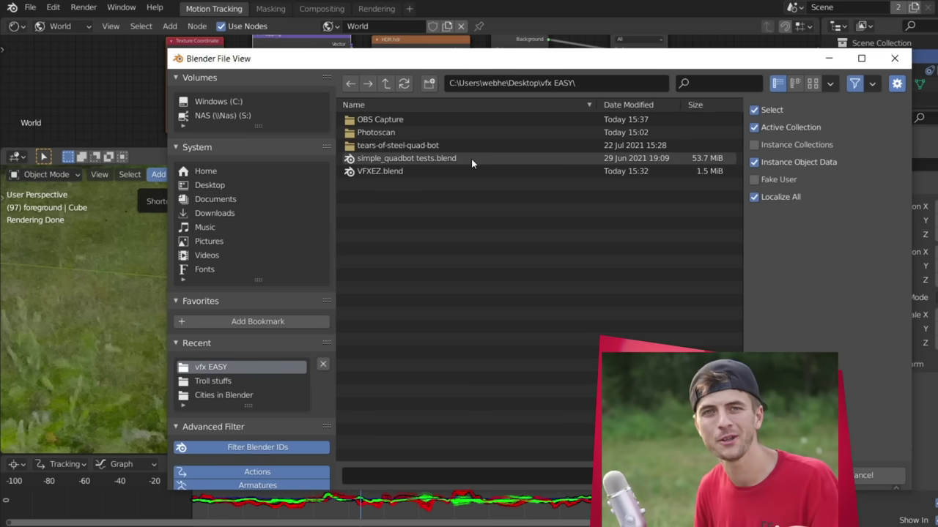
double_click(471, 159)
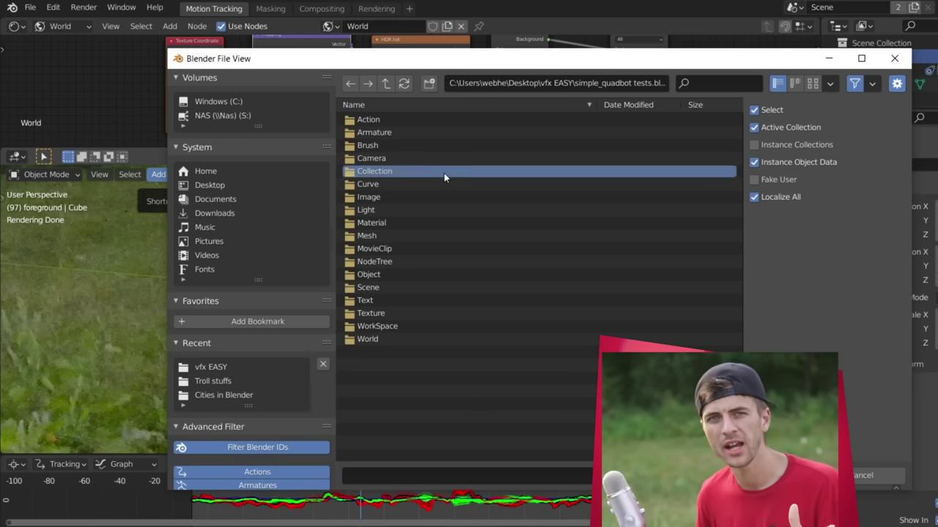
double_click(444, 173)
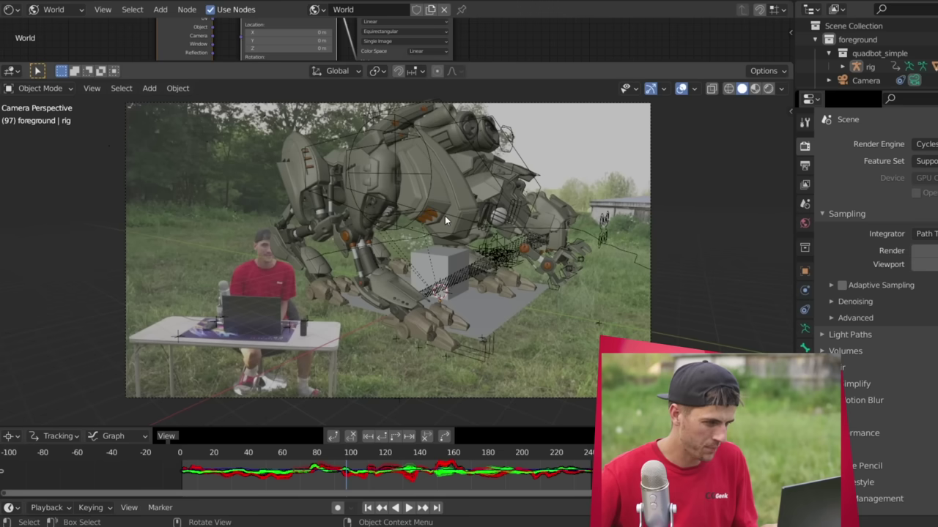
Scale the robot rig slightly, then view it in Rendered shading with nothing selected
left_click(444, 216)
key("s")
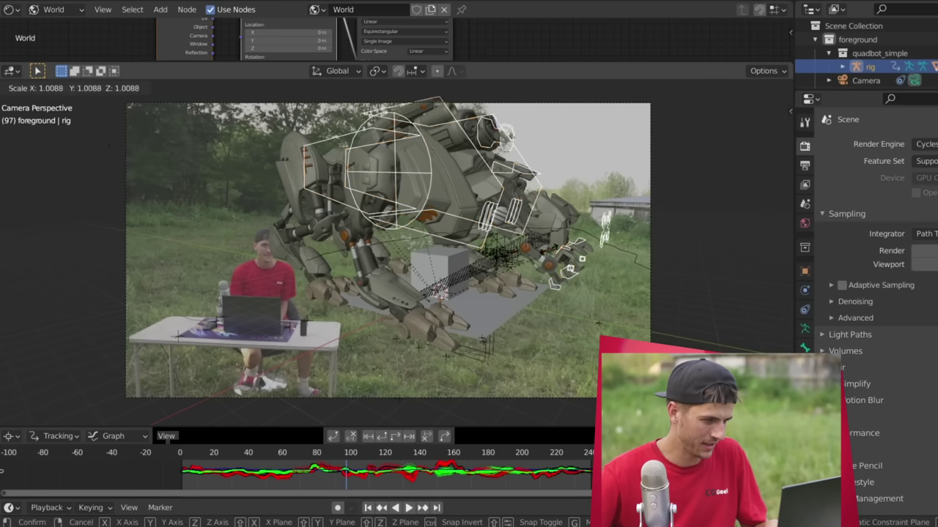
left_click(635, 115)
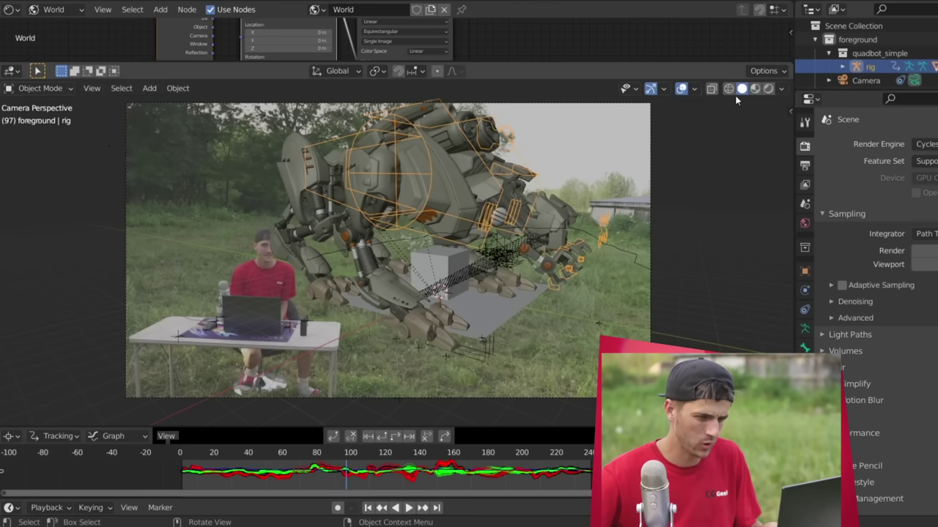
left_click(768, 88)
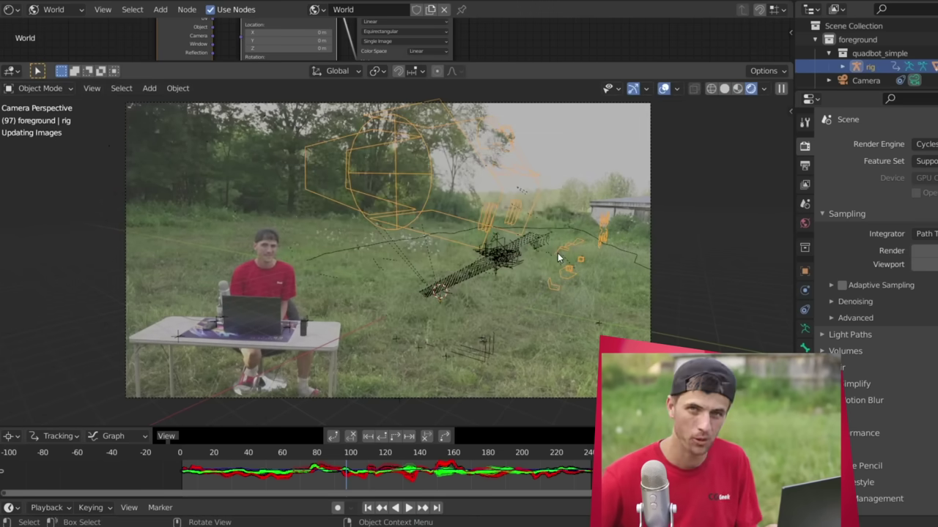
key("alt+a")
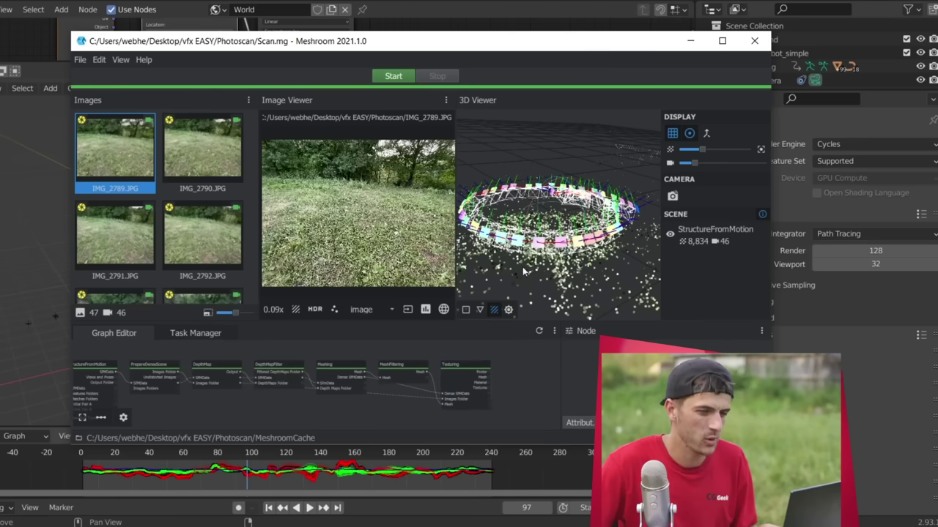
scroll(528, 192, "down", 2)
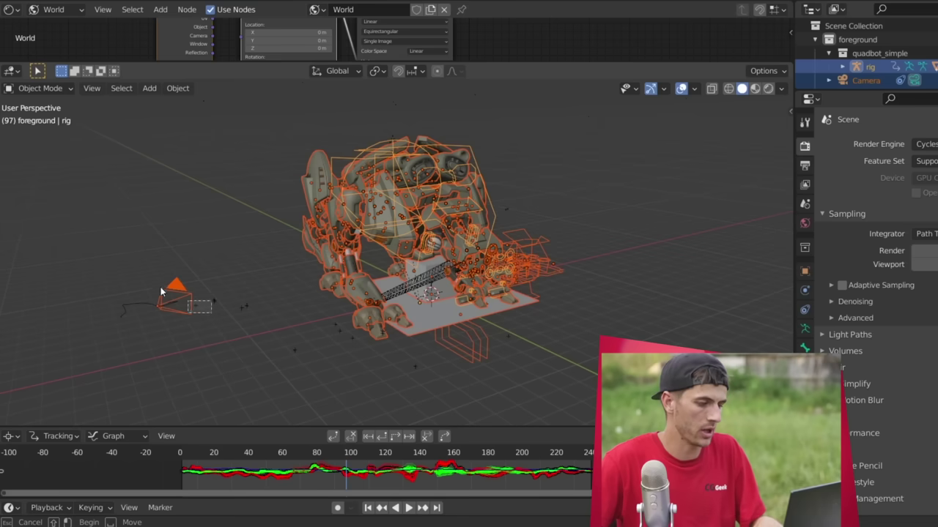
Hide the robot rig and import texturedMesh.obj from MeshroomCache/Texturing's hash-named folder
left_click_drag(163, 293, 216, 316, "ctrl")
key("h")
key("F4")
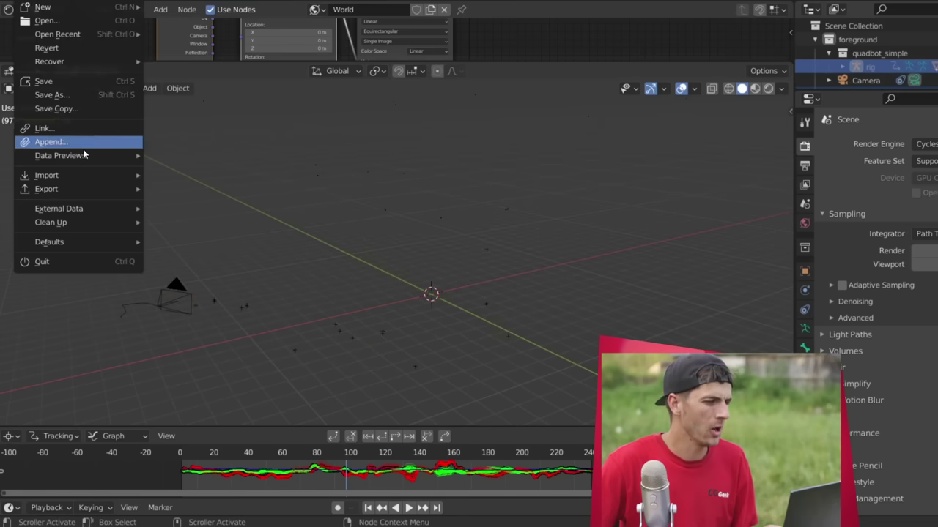
mouse_move(79, 177)
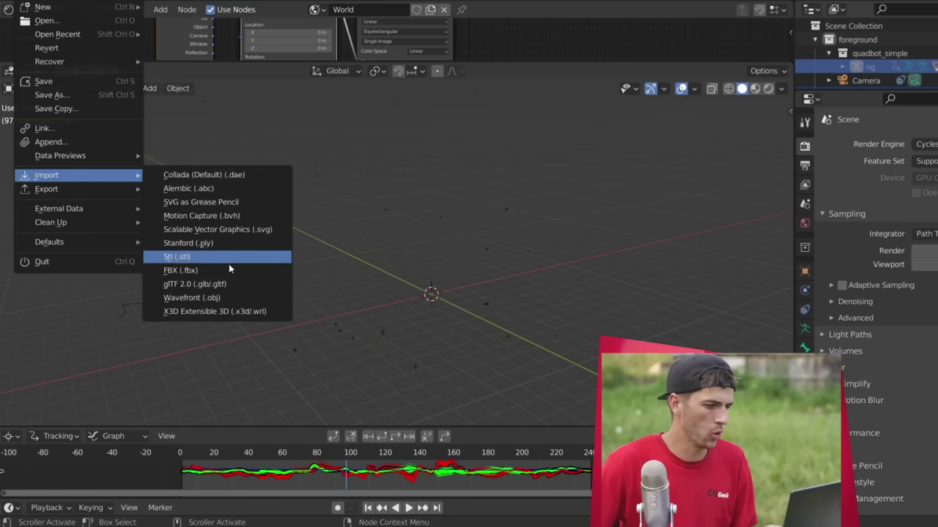
left_click(234, 284)
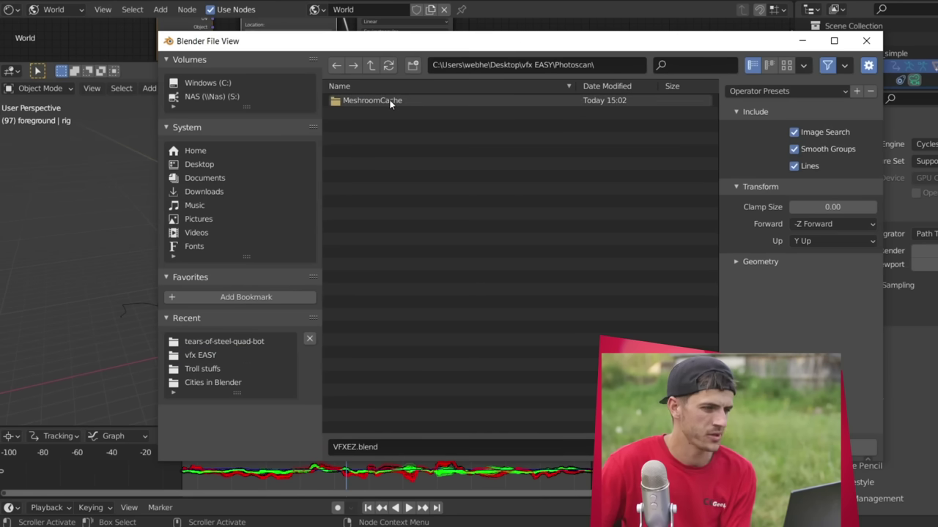
double_click(389, 100)
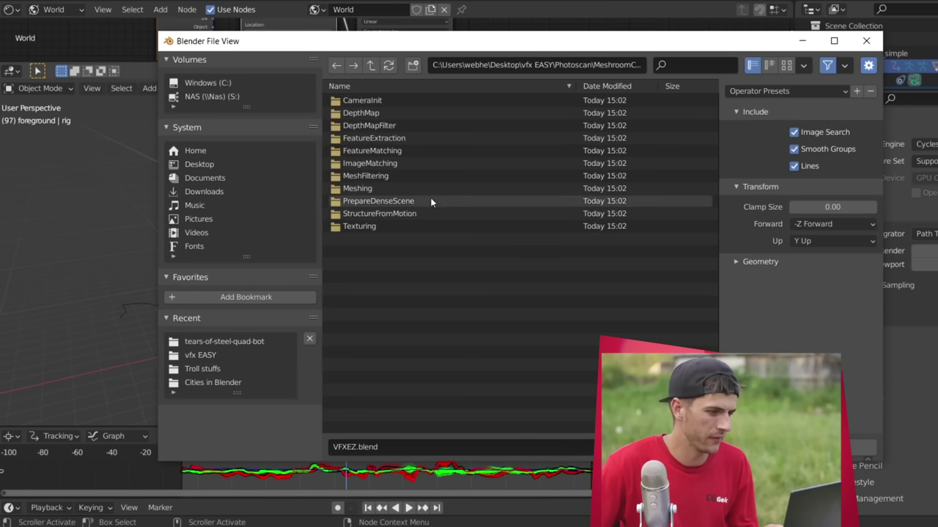
double_click(439, 226)
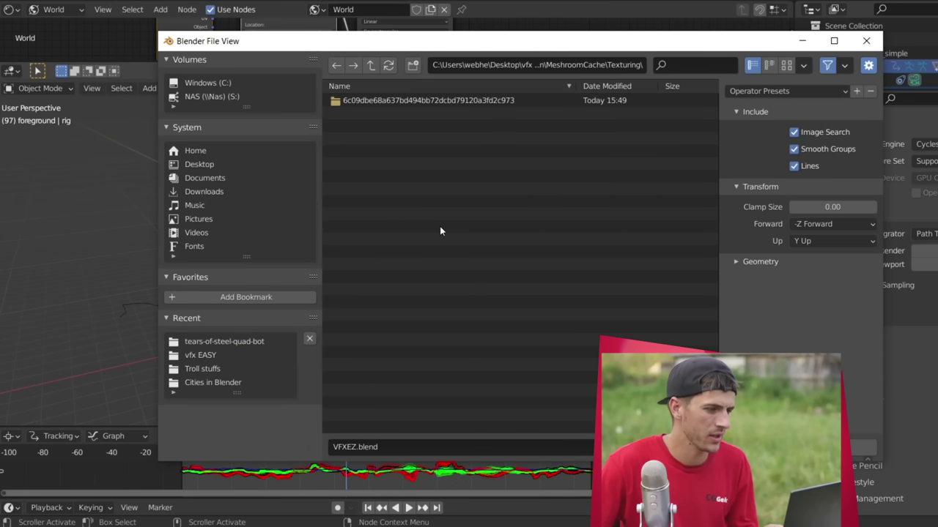
double_click(433, 103)
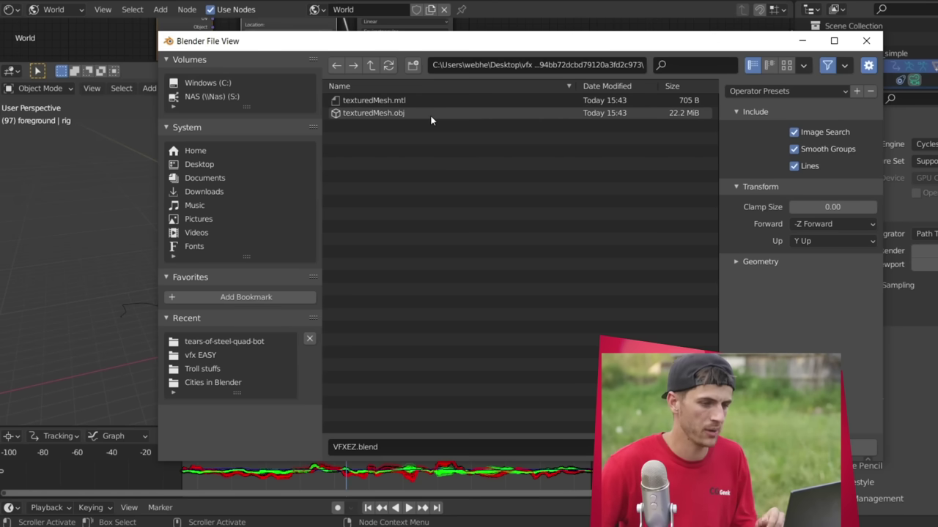
left_click(430, 114)
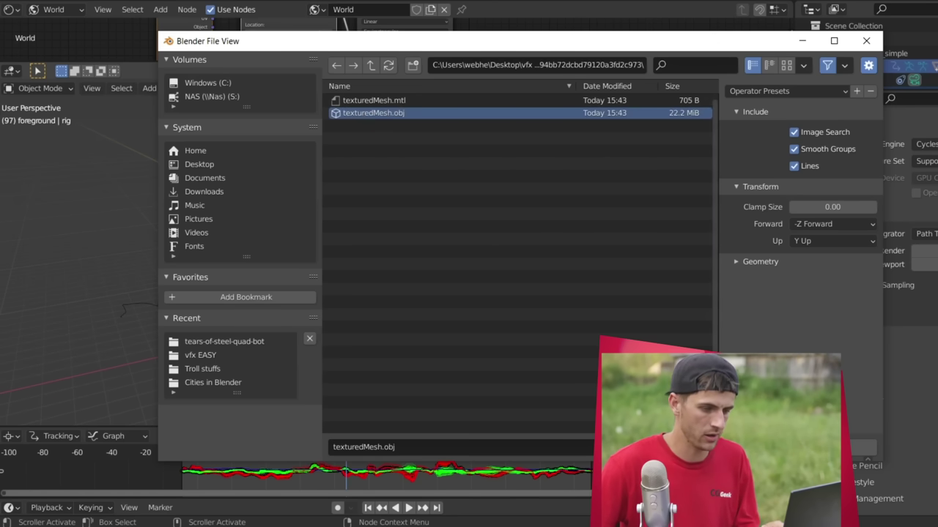
key("Return")
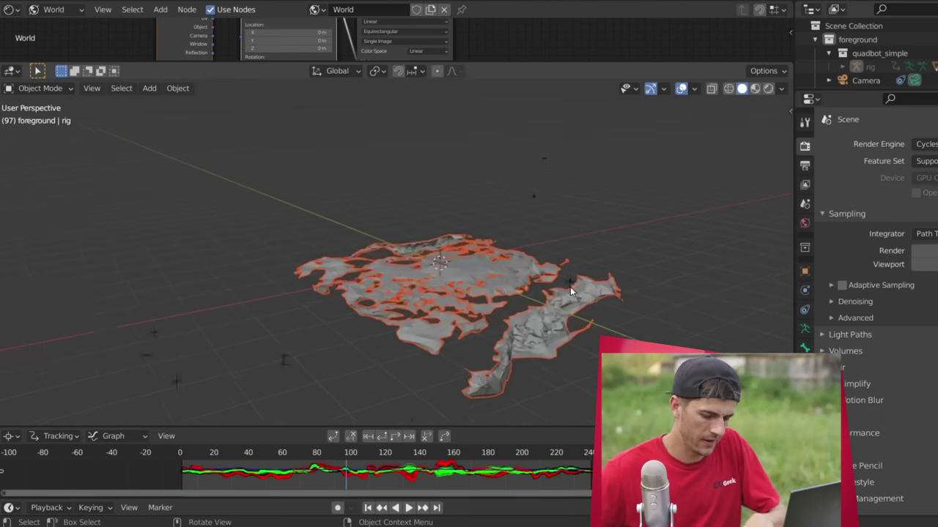
From the front orthographic view, rotate the scan 180° with R 180
key("KP_1")
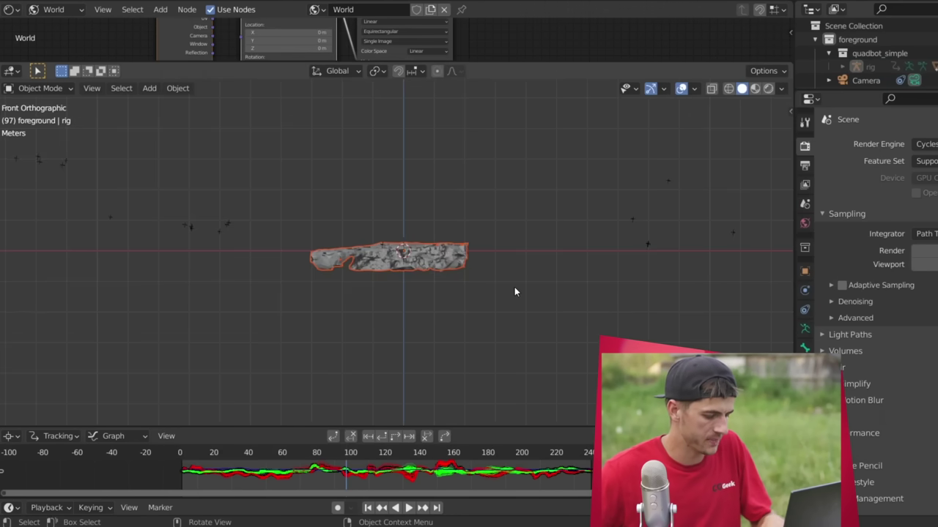
type("r180")
key("Return")
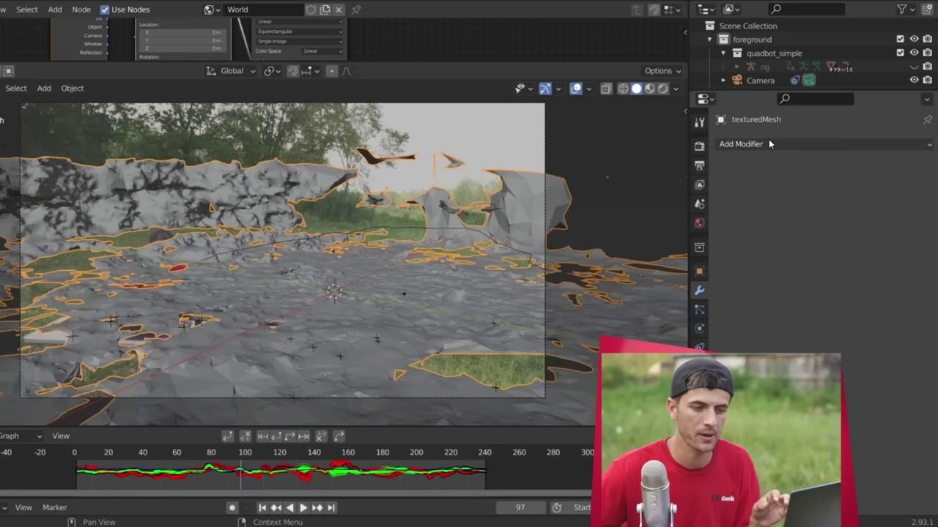
Add a Decimate modifier to the scan and set its Ratio to 0.2
left_click(769, 144)
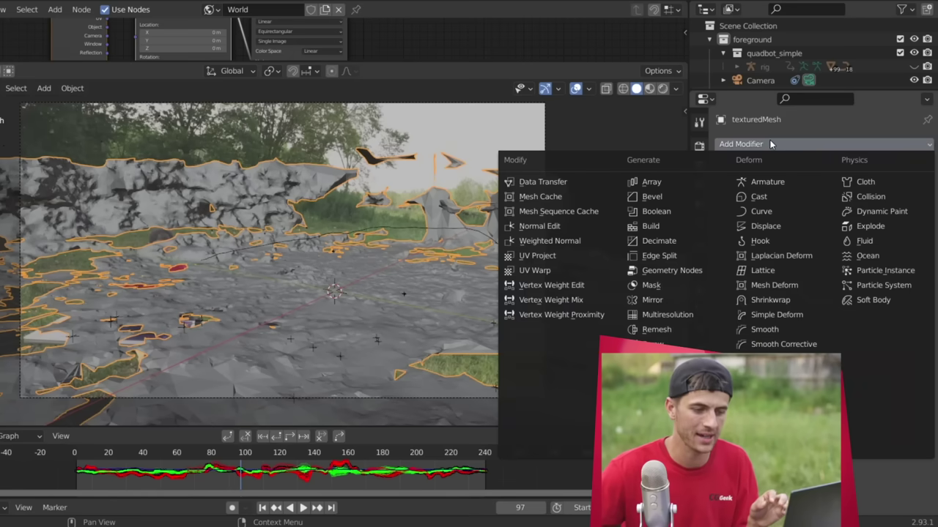
left_click(690, 242)
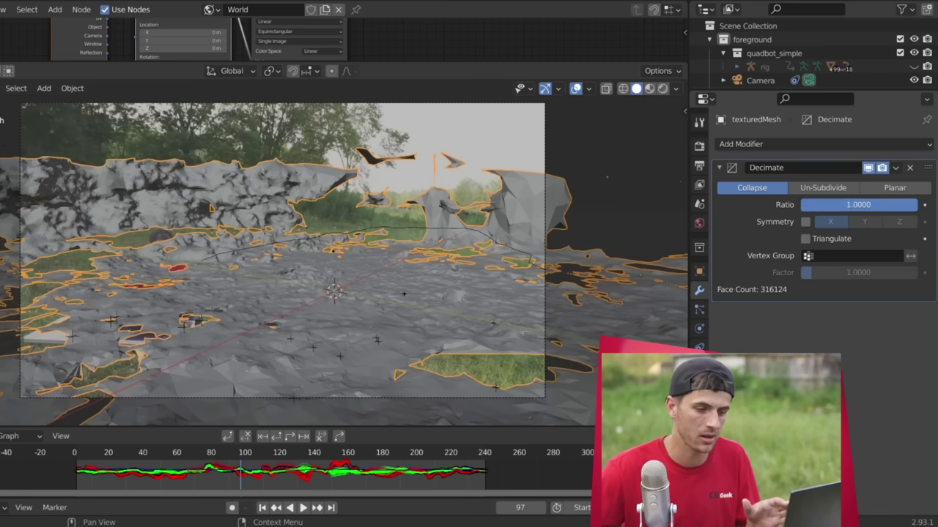
double_click(845, 204)
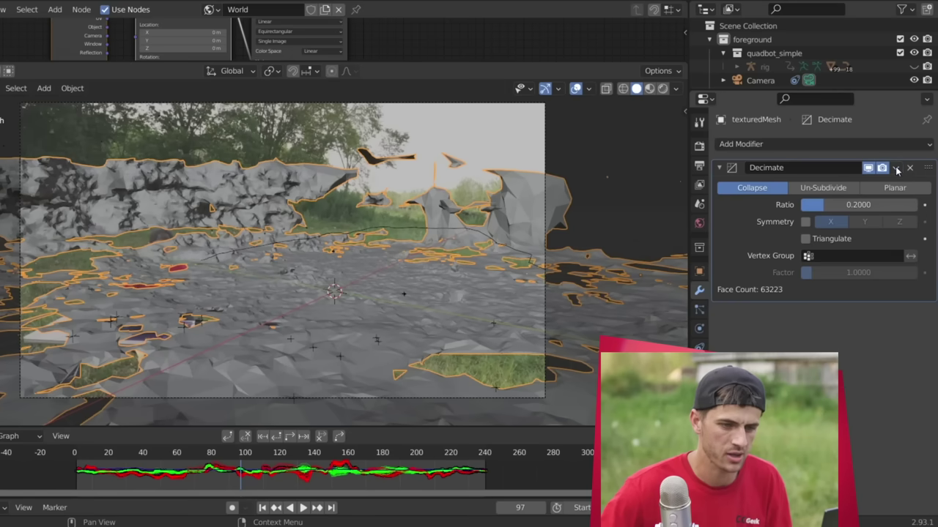
left_click(896, 169)
Apply the Decimate modifier, move texturedMesh to the background collection, and show the Ground plane
left_click(877, 187)
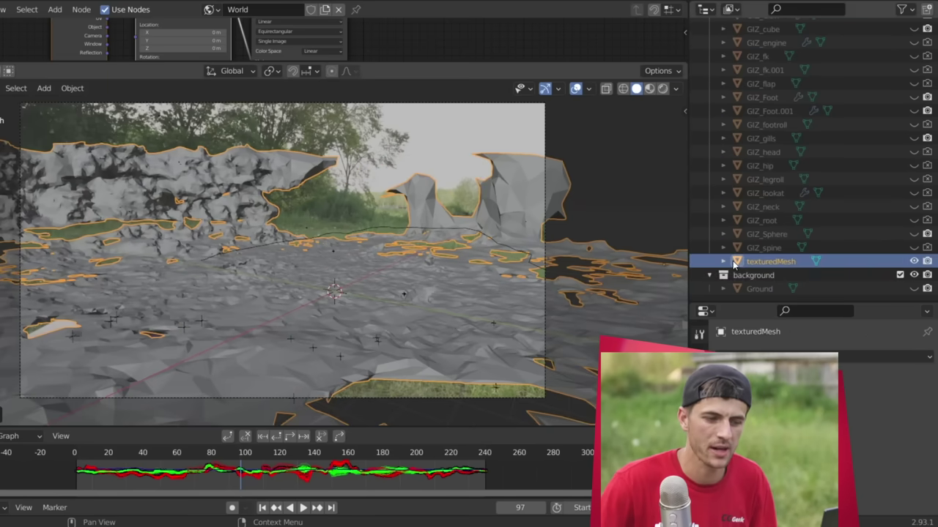
left_click_drag(732, 264, 741, 286)
scroll(742, 282, "down", 1)
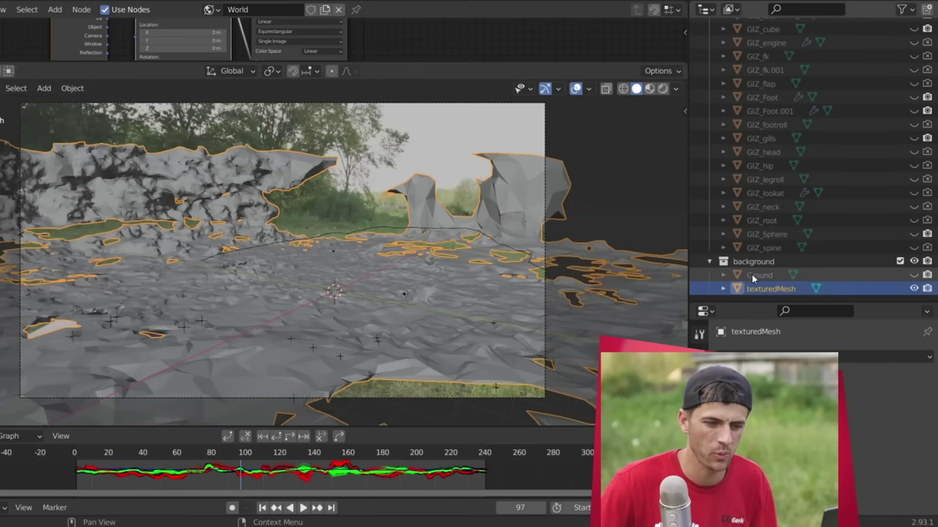
left_click(763, 275)
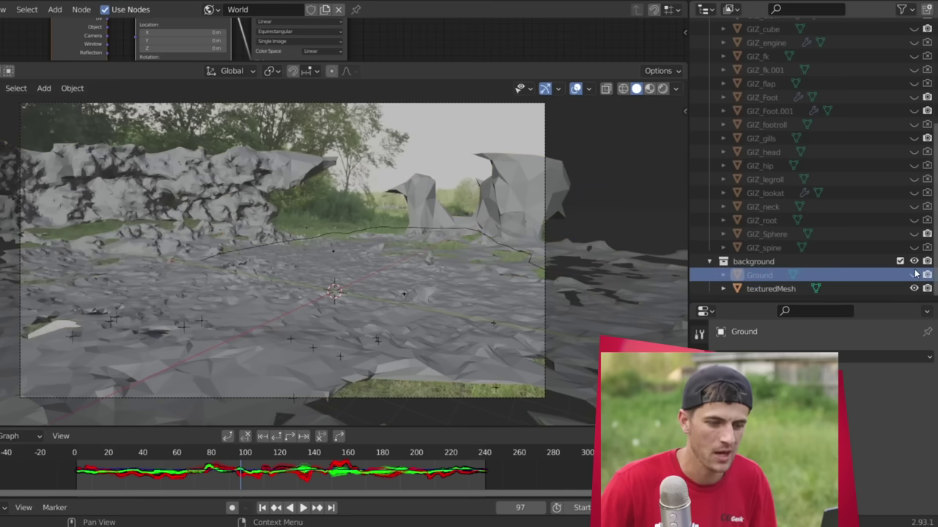
left_click(914, 274)
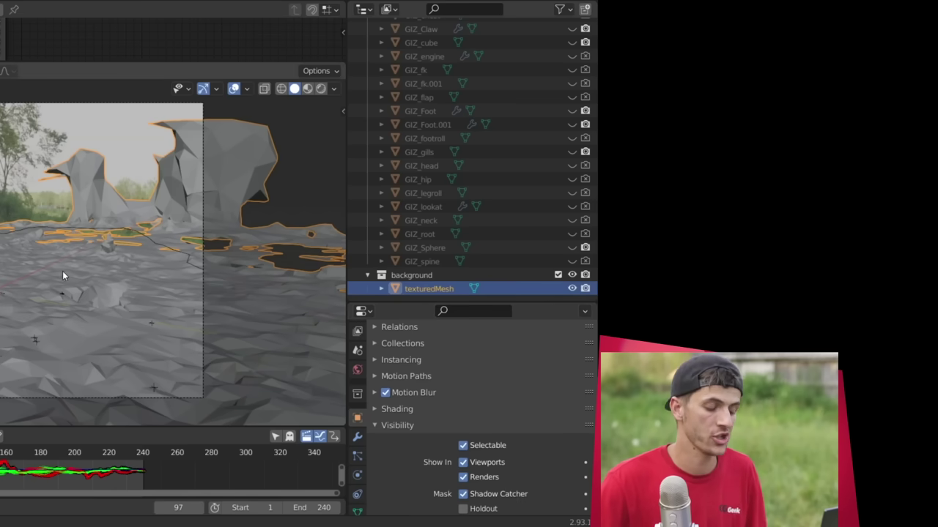
Reselect the scan mesh and duplicate it as texturedMesh.001
key("alt+a")
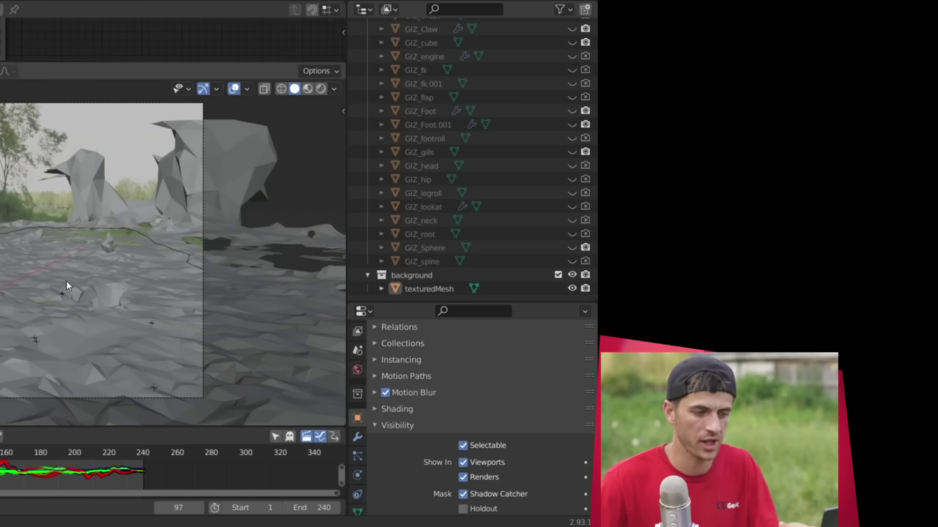
left_click(66, 282)
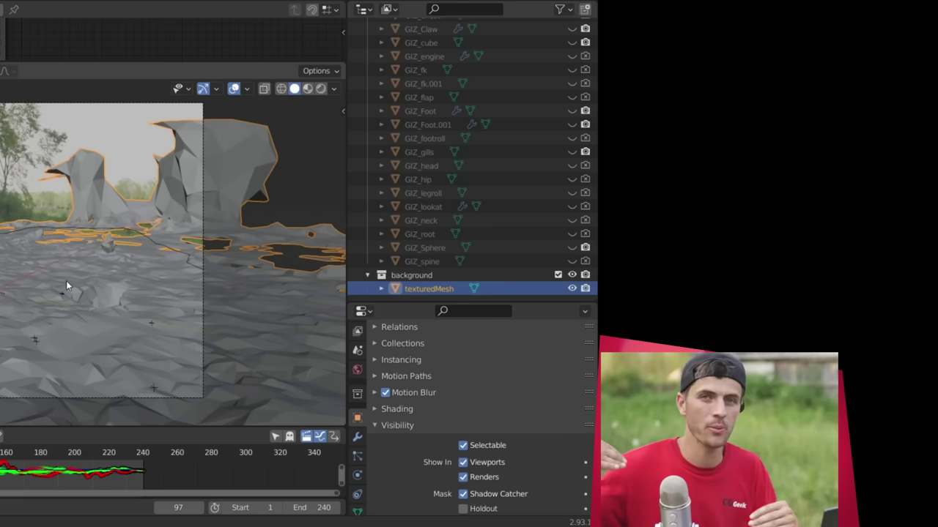
key("shift+d")
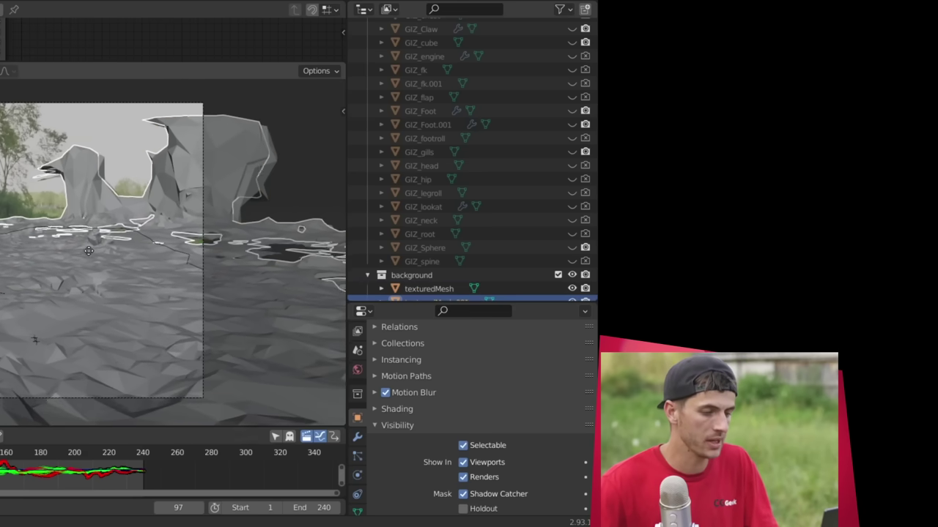
key("Escape")
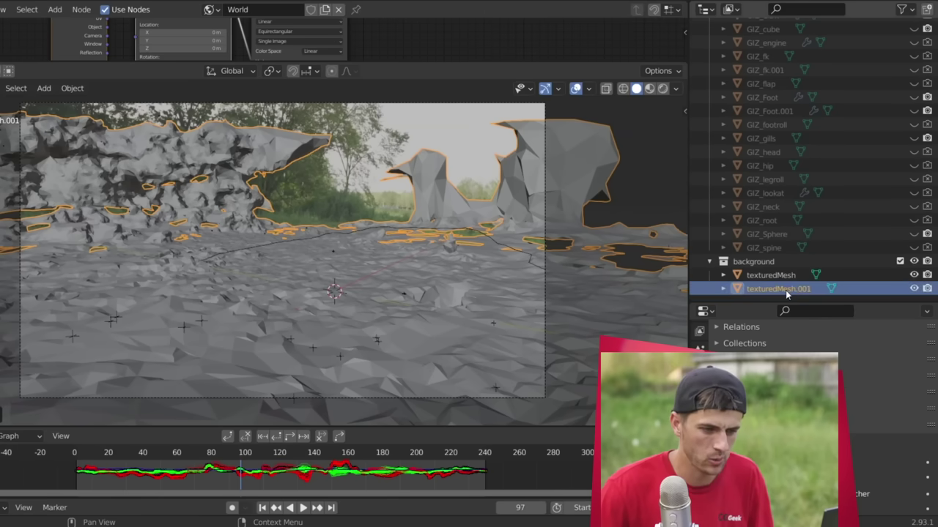
scroll(769, 183, "up", 5)
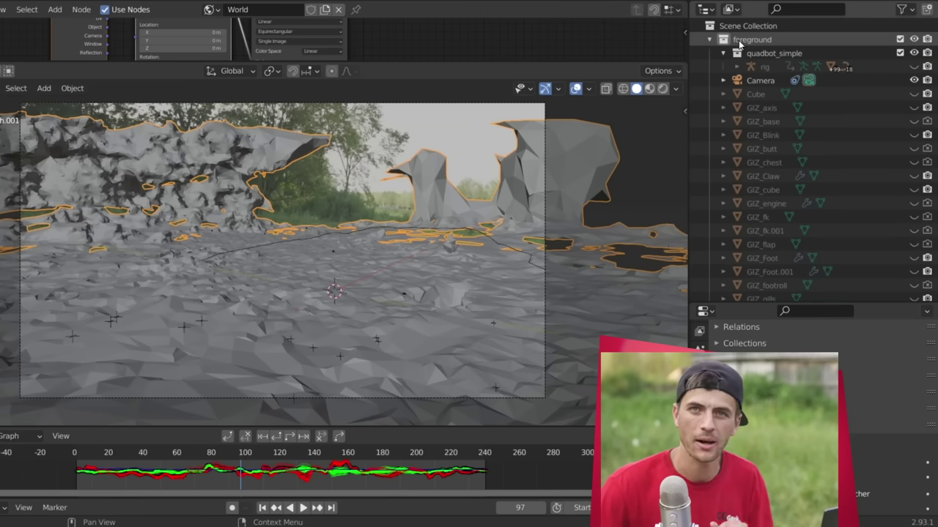
scroll(777, 62, "down", 5)
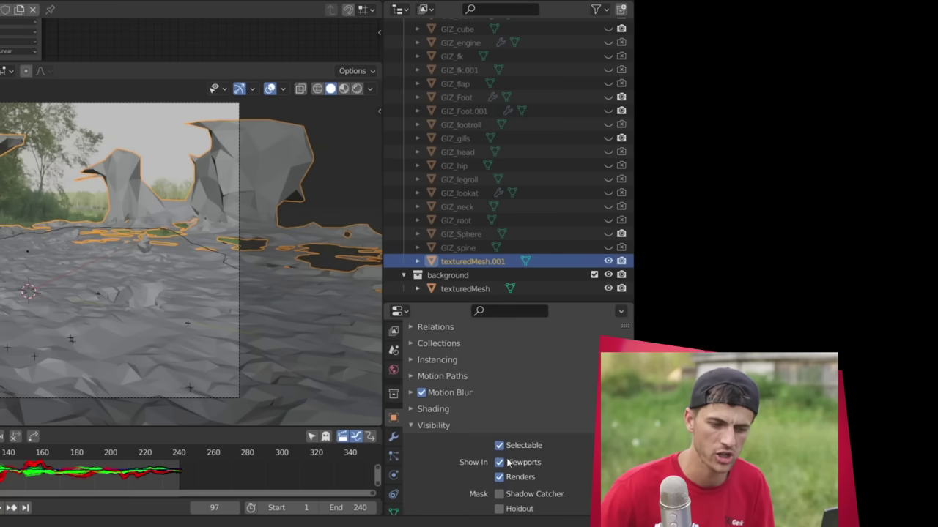
scroll(507, 462, "down", 4)
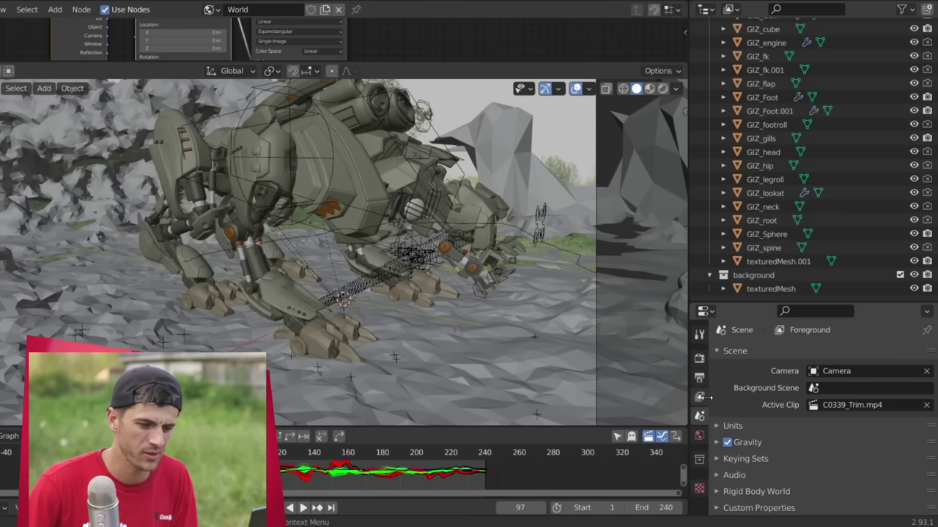
Enable the Mist and Ambient Occlusion passes, then switch to the Background view layer
left_click(699, 397)
left_click(825, 429)
scroll(845, 413, "down", 5)
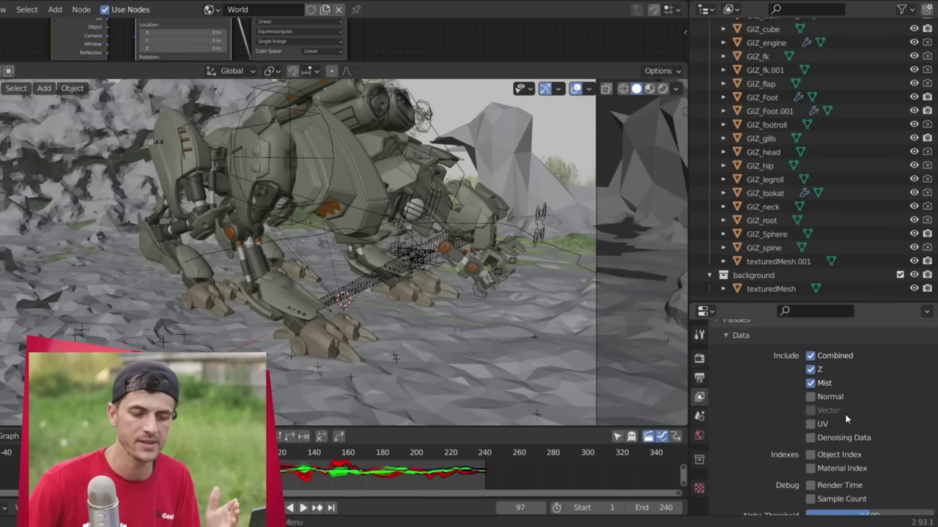
scroll(846, 414, "down", 5)
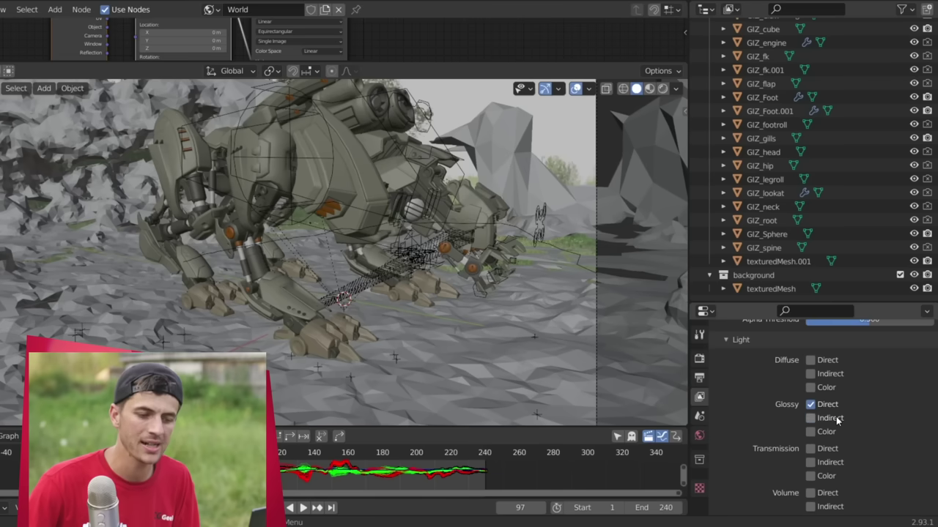
scroll(835, 425, "down", 4)
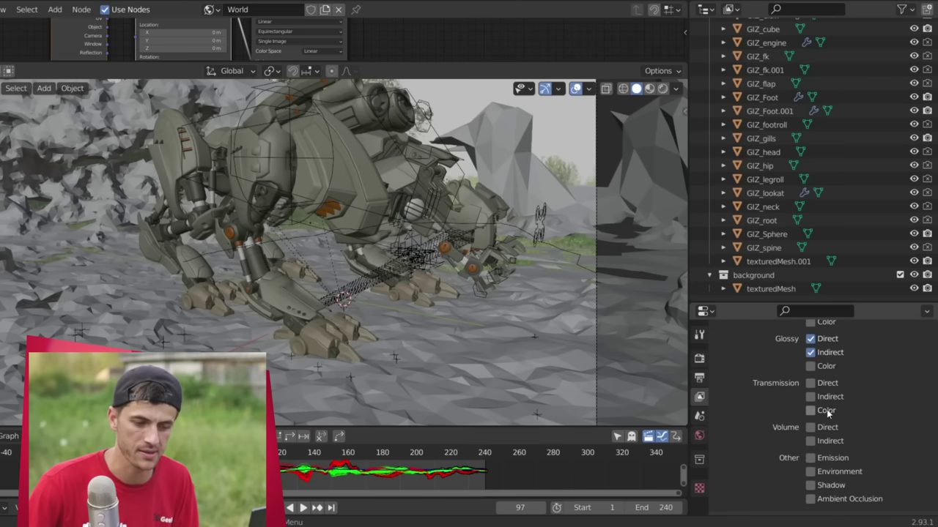
left_click(861, 455)
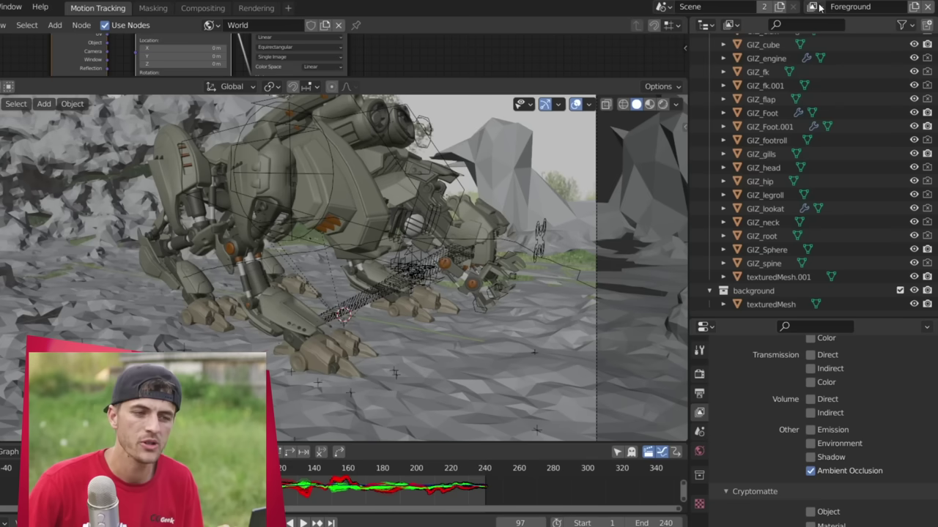
left_click(813, 0)
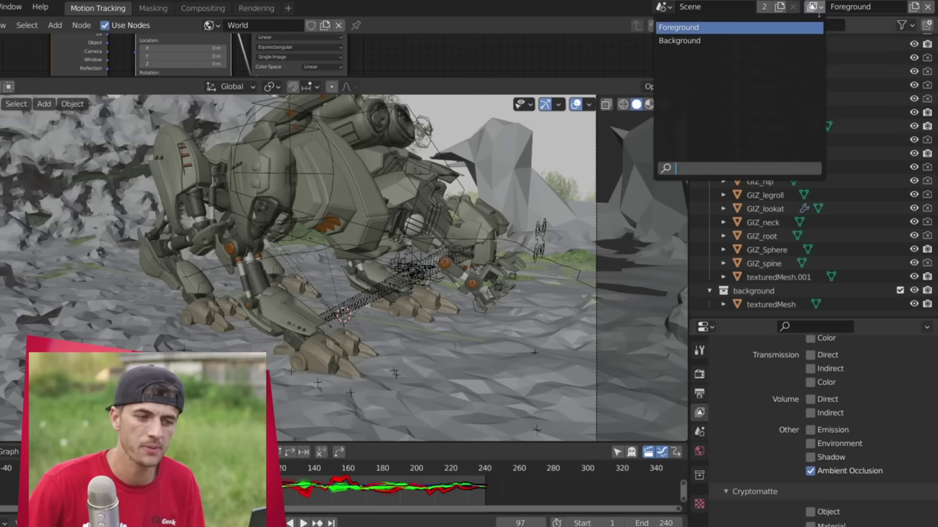
left_click(777, 45)
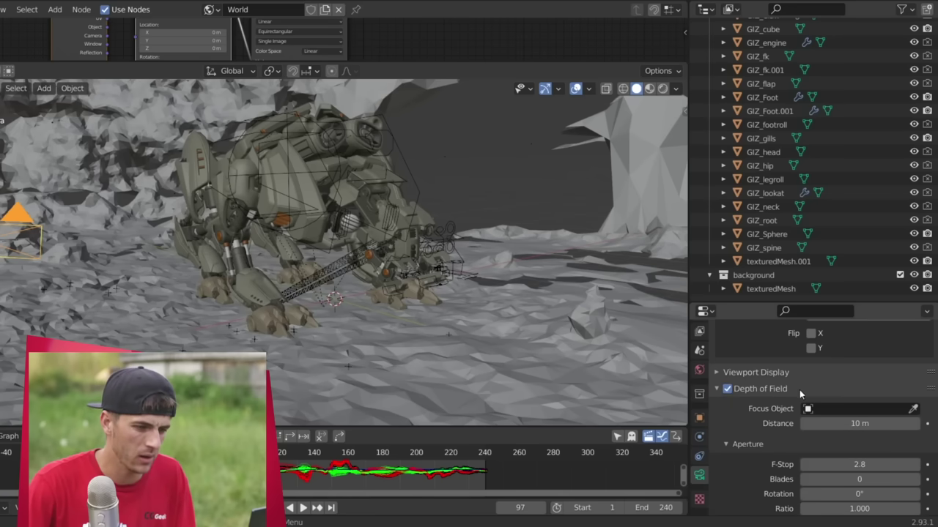
Set the camera's depth of field to focus at 3.7 m with F-Stop 2.0
left_click(779, 373)
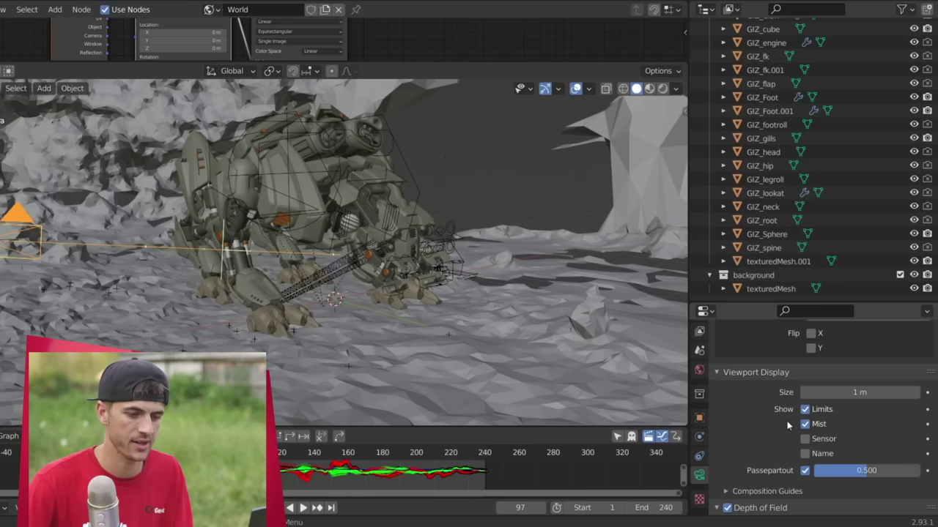
left_click(749, 372)
left_click(755, 388)
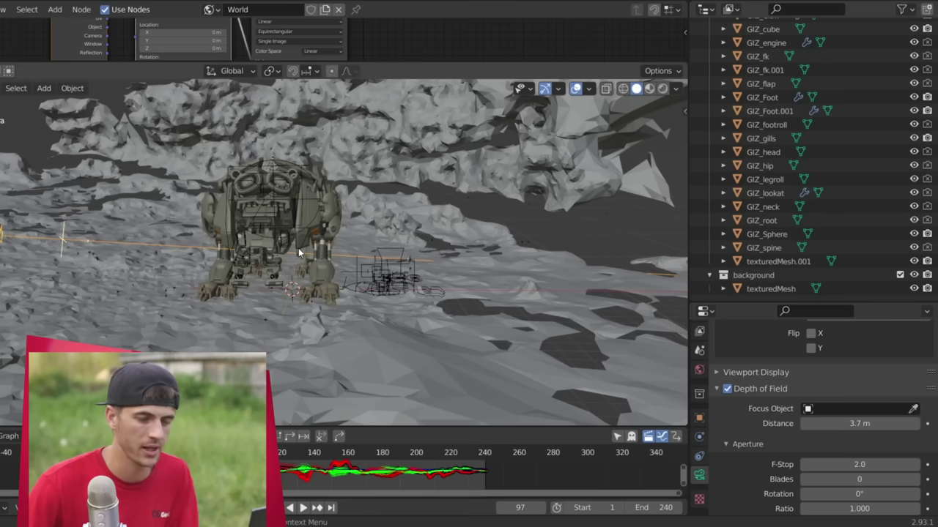
Show the World's Mist Pass settings
scroll(732, 366, "up", 5)
left_click(700, 371)
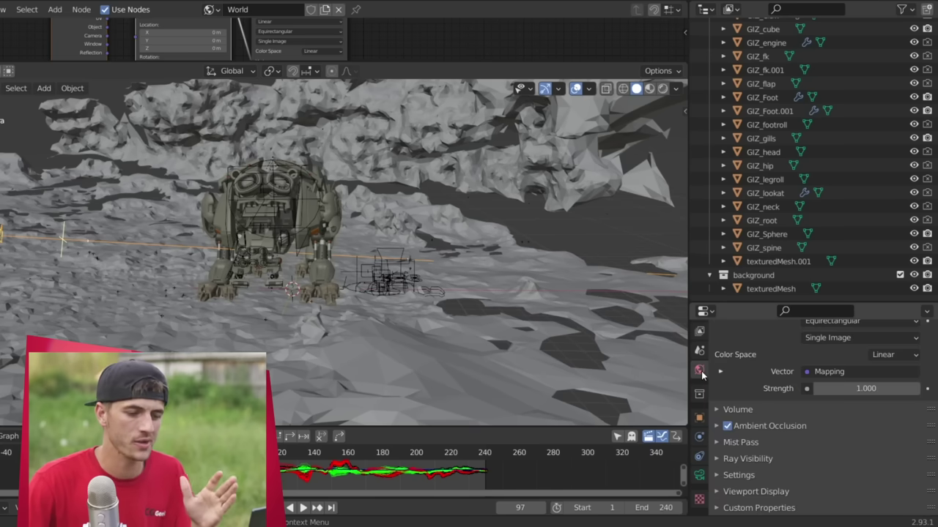
left_click(764, 442)
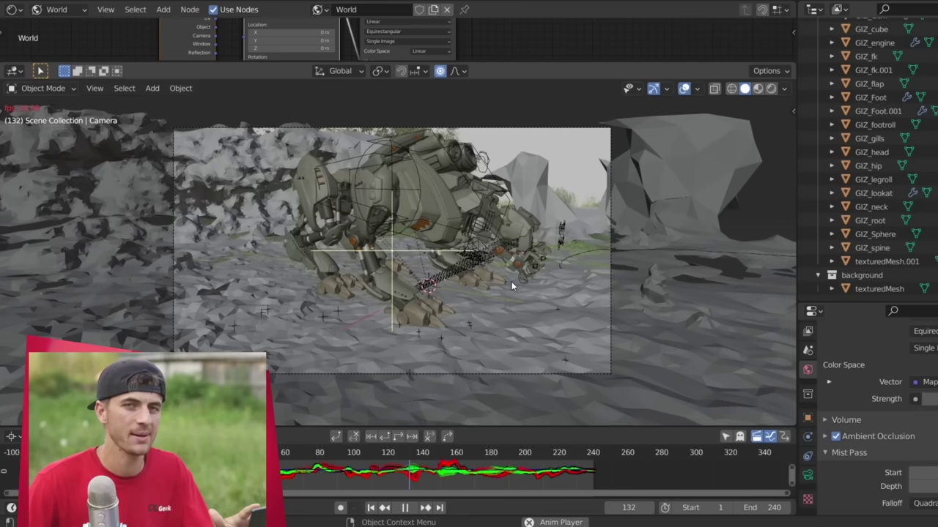
Render a still image of the current frame with a transparent film background
scroll(511, 281, "up", 3)
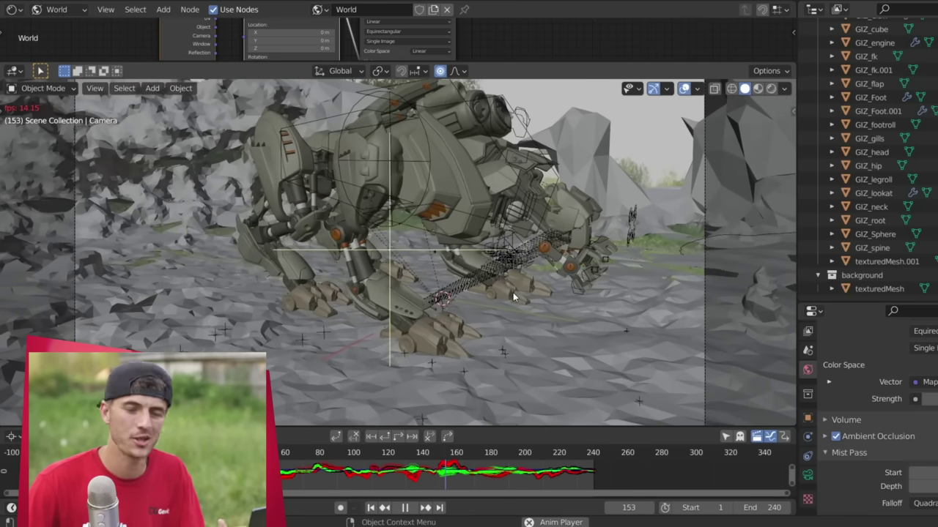
scroll(527, 394, "down", 3)
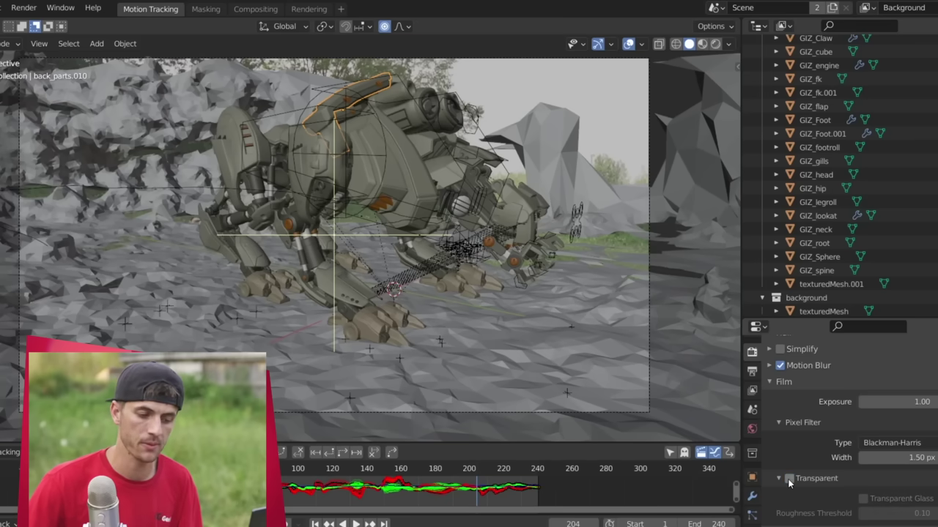
scroll(815, 475, "down", 1)
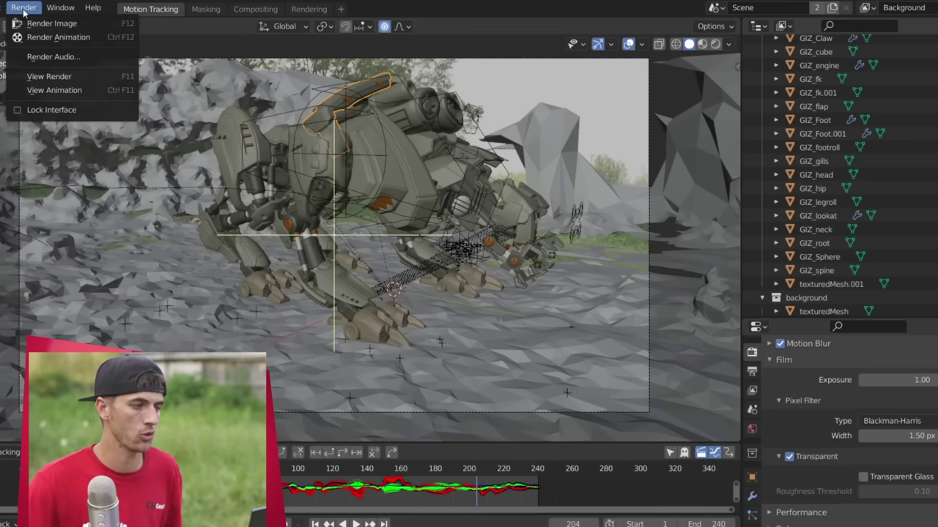
left_click(45, 24)
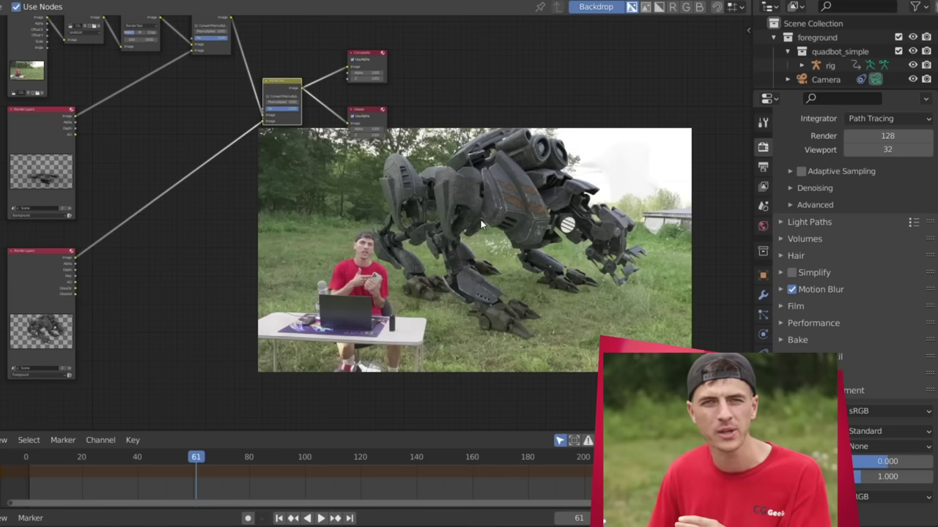
Link the Background Render Layers AO output to the Viewer to preview it
scroll(310, 213, "down", 1)
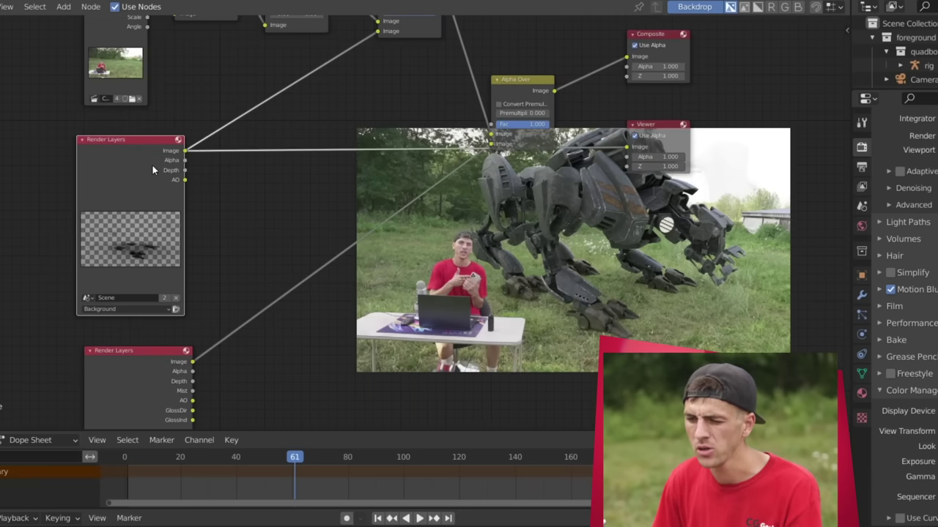
left_click(151, 164, "ctrl+shift")
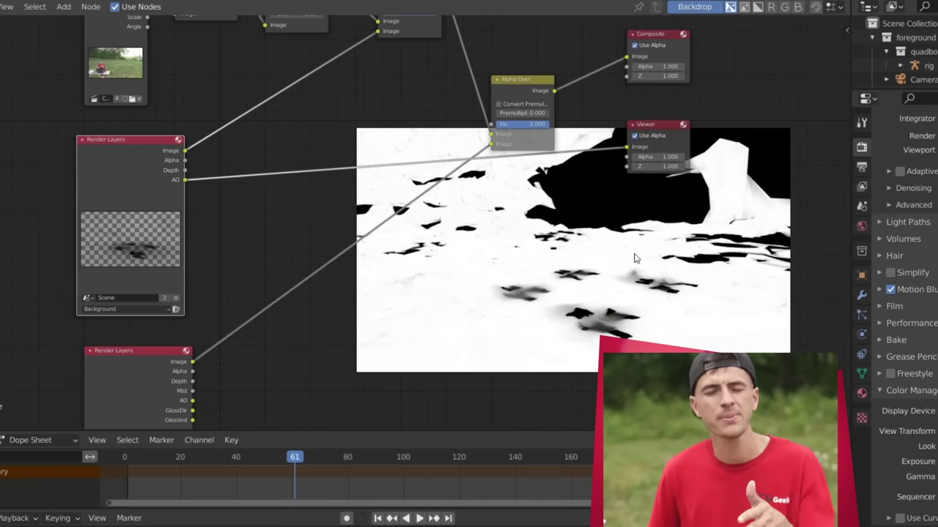
Insert a Multiply Mix node into the composite chain and feed it the Background AO pass
middle_click_drag(438, 163, 313, 205)
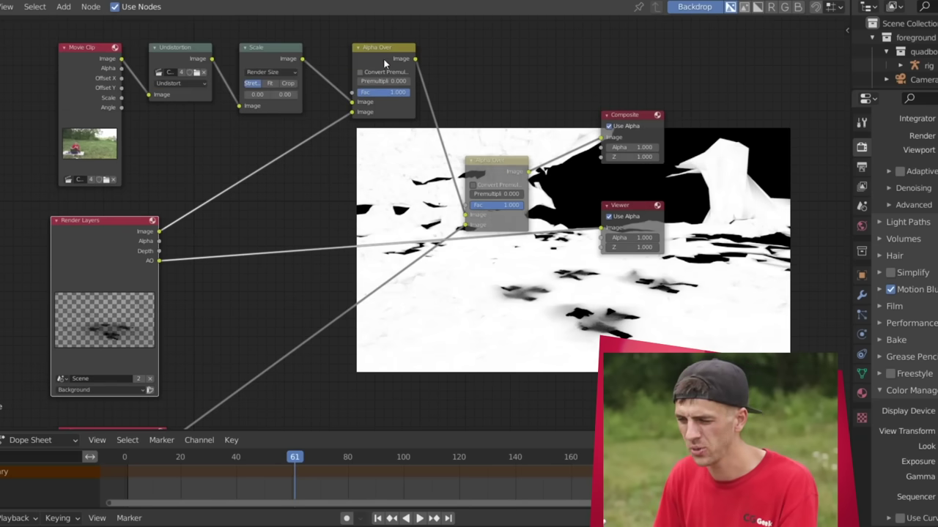
key("shift+a")
mouse_move(327, 165)
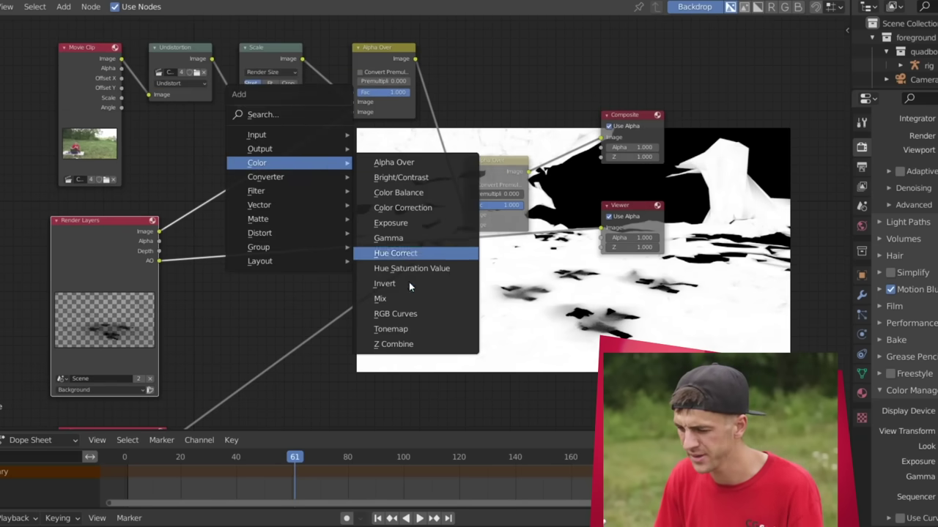
left_click(407, 315)
left_click(425, 101)
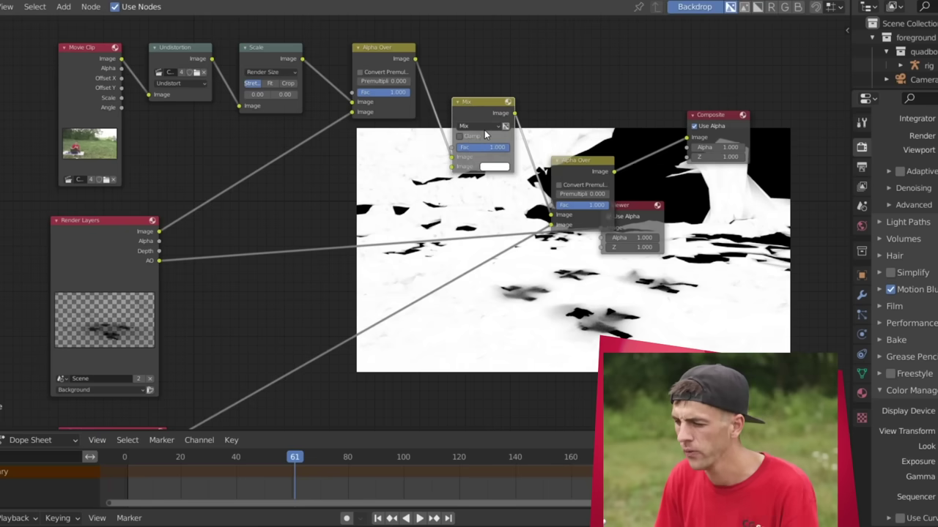
left_click(484, 127)
left_click(485, 157)
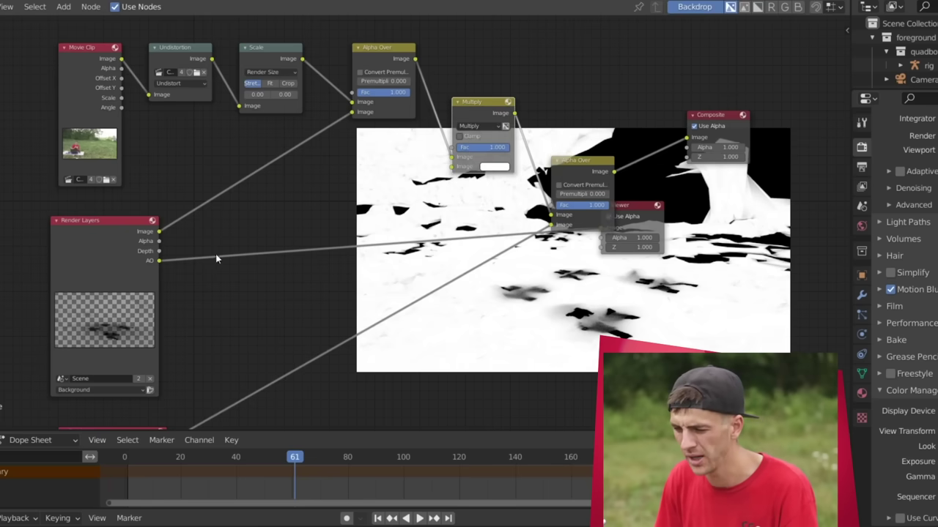
left_click_drag(157, 263, 452, 167)
middle_click_drag(641, 286, 646, 179)
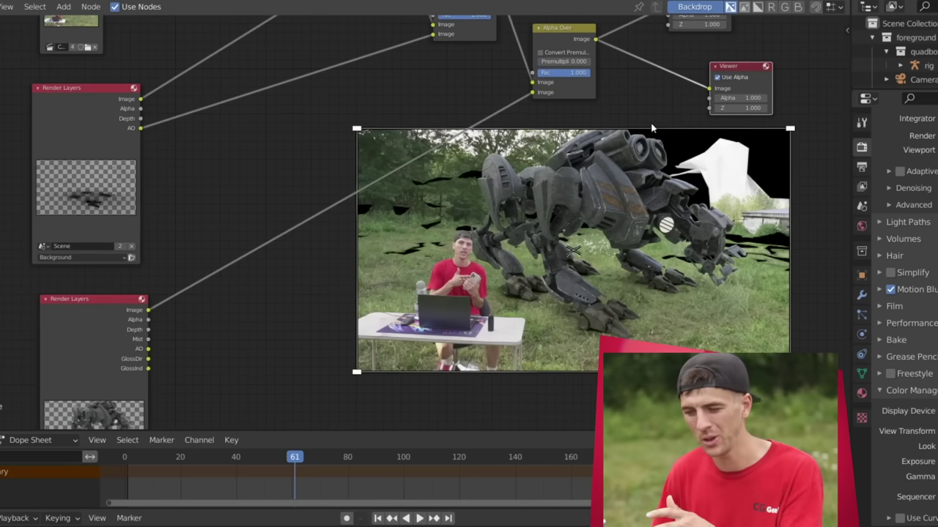
middle_click_drag(461, 73, 557, 180)
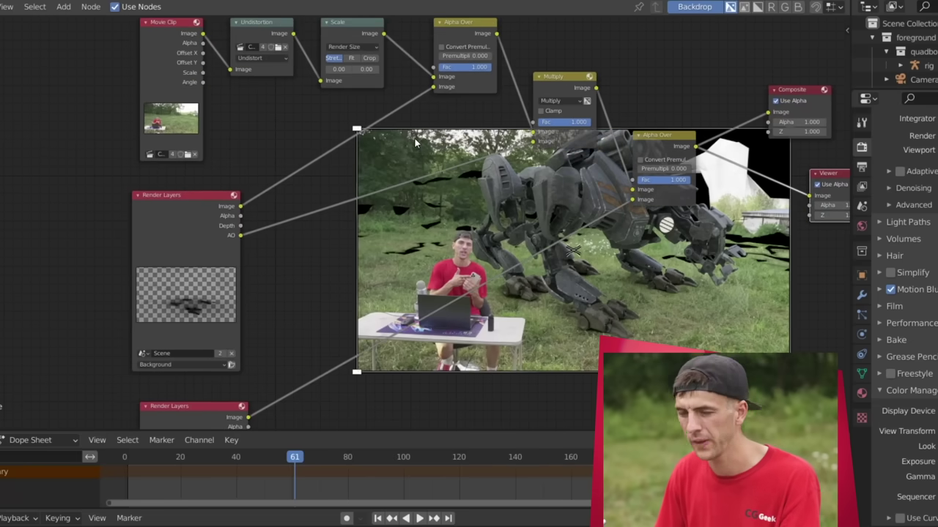
Add a Screen Mix node fed by the Background layer's Alpha output
key("shift+a")
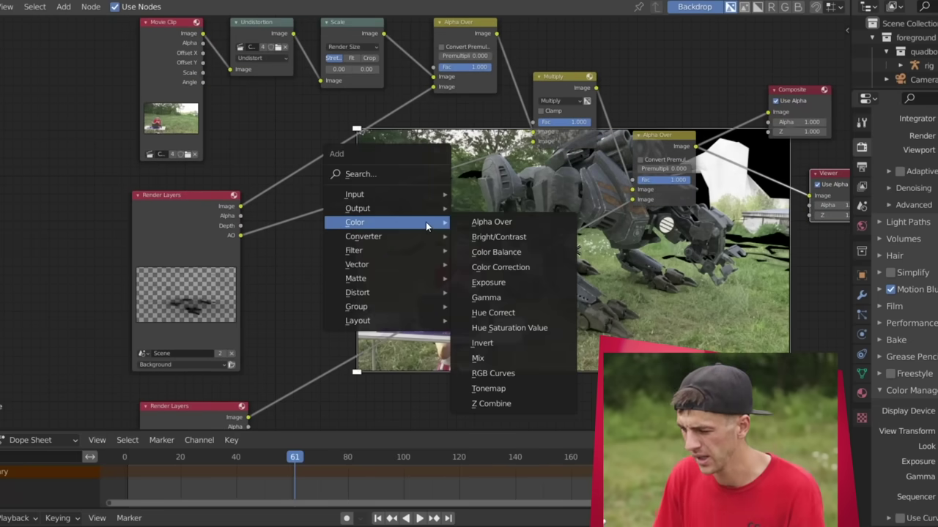
left_click(480, 358)
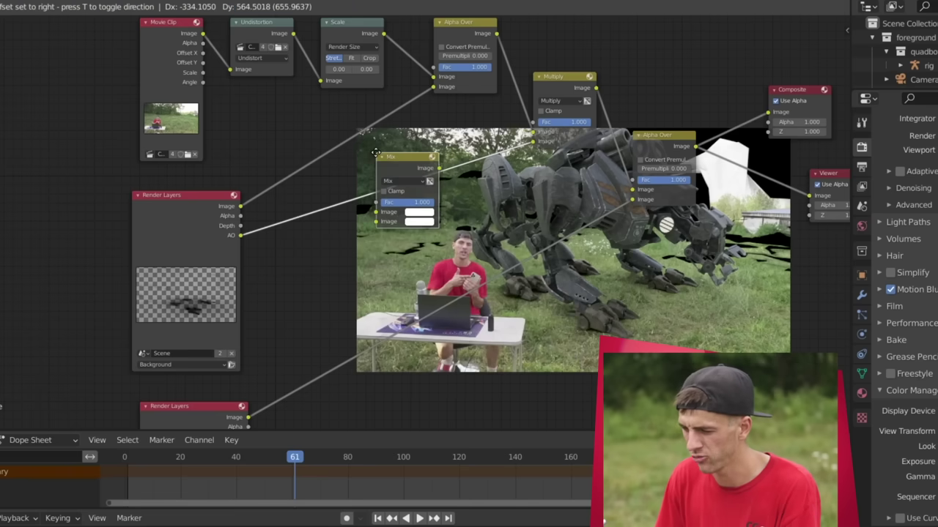
left_click(376, 154)
left_click(394, 180)
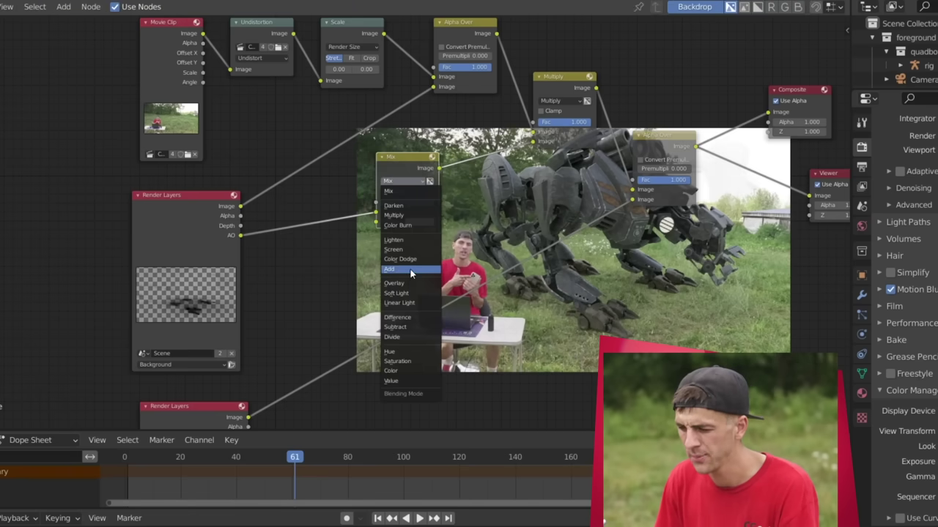
left_click(394, 250)
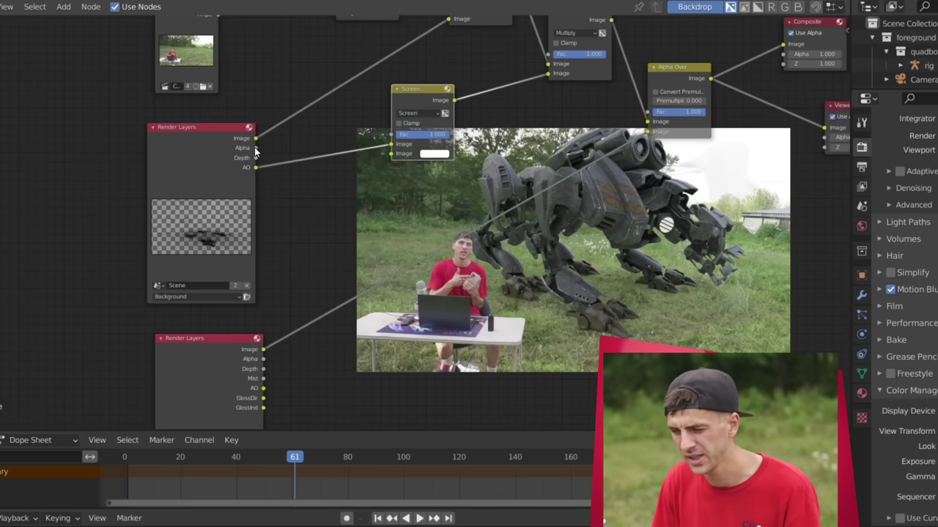
left_click_drag(255, 148, 386, 155)
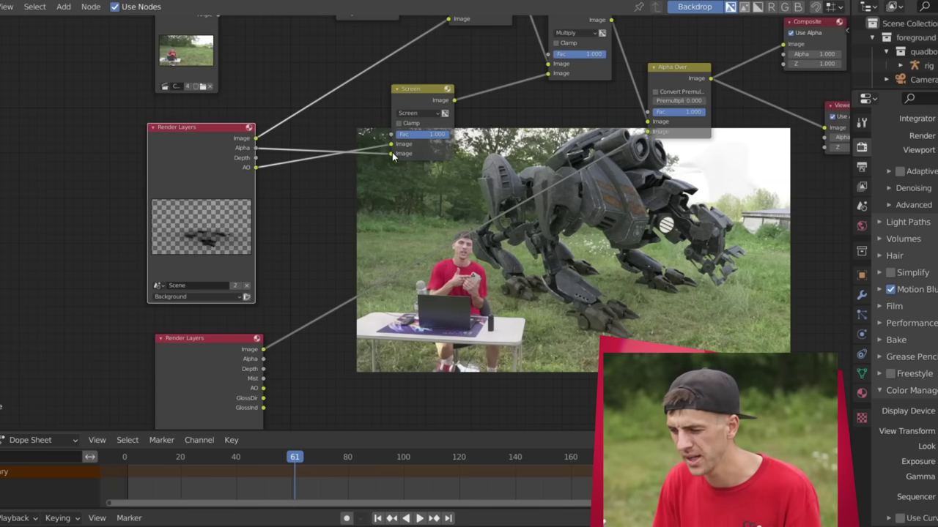
Insert an Invert node on the link feeding the Screen node
key("shift+a")
mouse_move(307, 173)
left_click(363, 291)
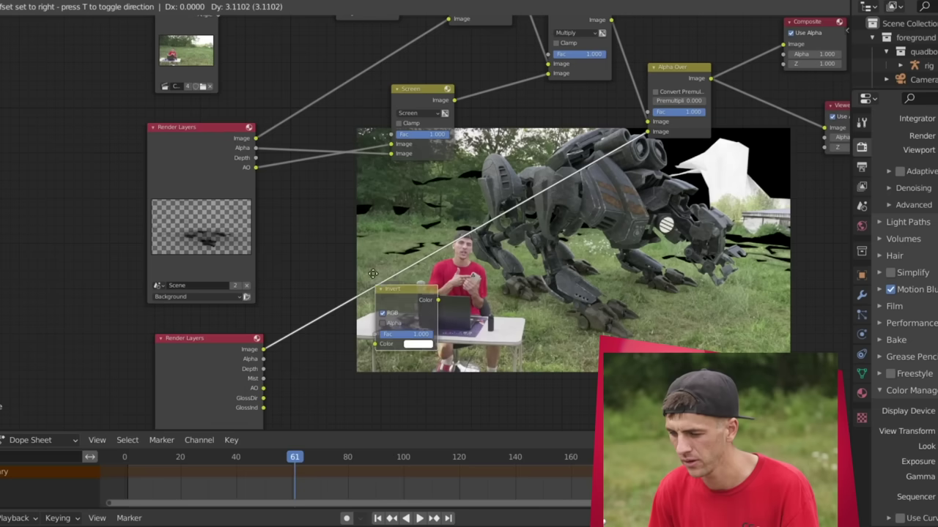
left_click(290, 128)
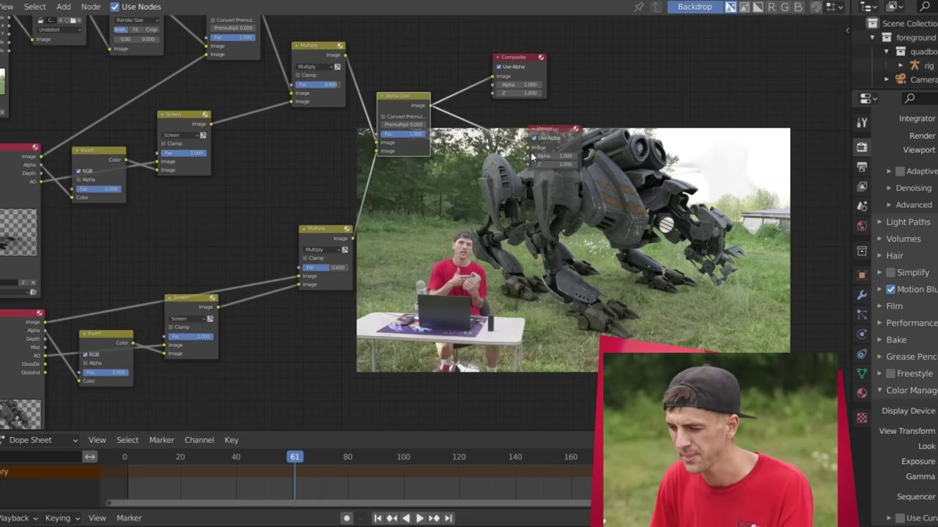
Insert an Add Mix node before the Viewer, link GlossInd to it, and set Fac to 0.200
left_click_drag(533, 156, 633, 151)
scroll(526, 166, "up", 2)
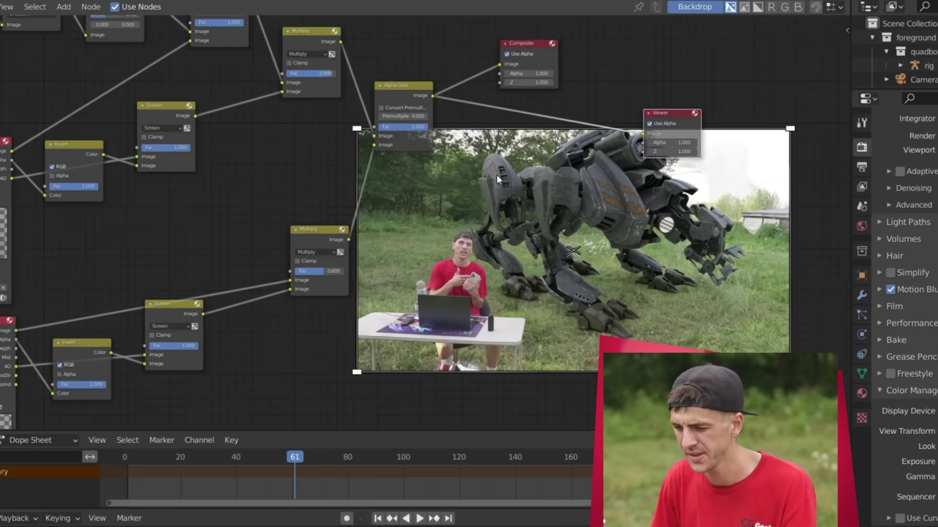
key("shift+a")
mouse_move(563, 148)
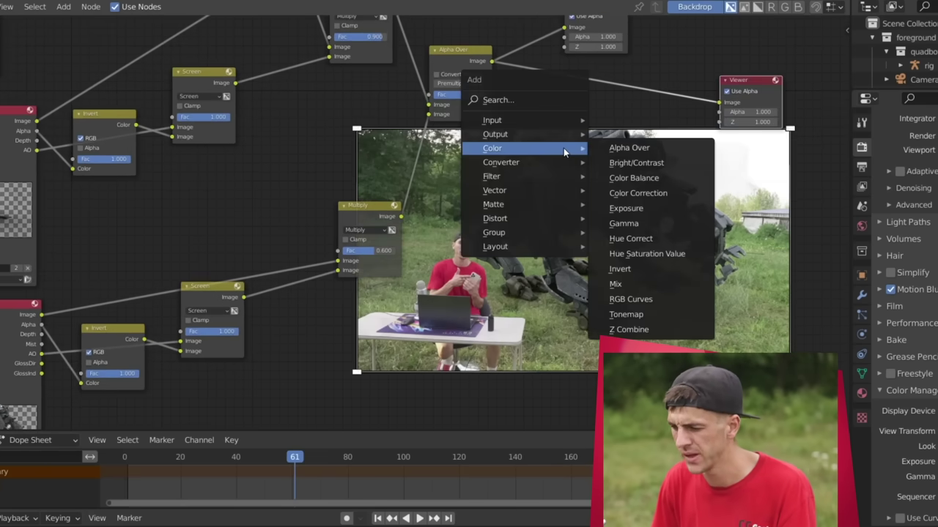
left_click(644, 285)
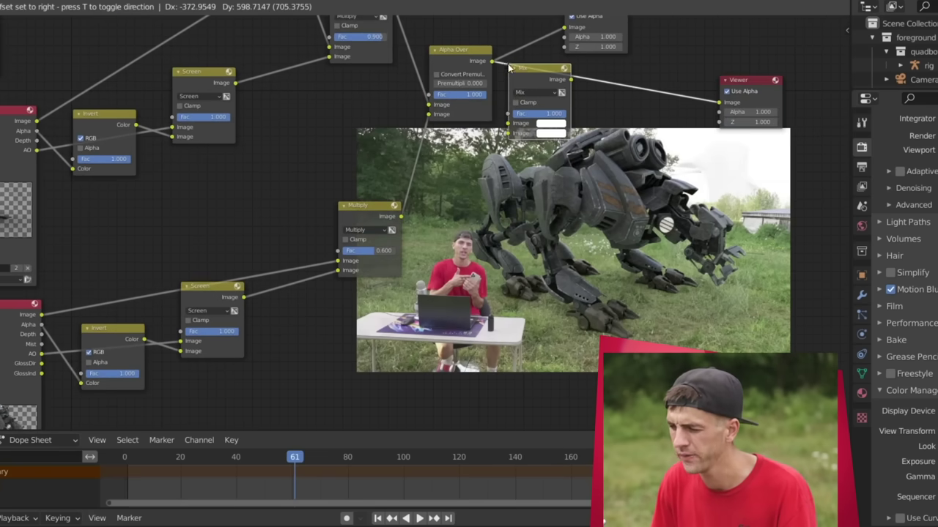
left_click(548, 89)
left_click(550, 90)
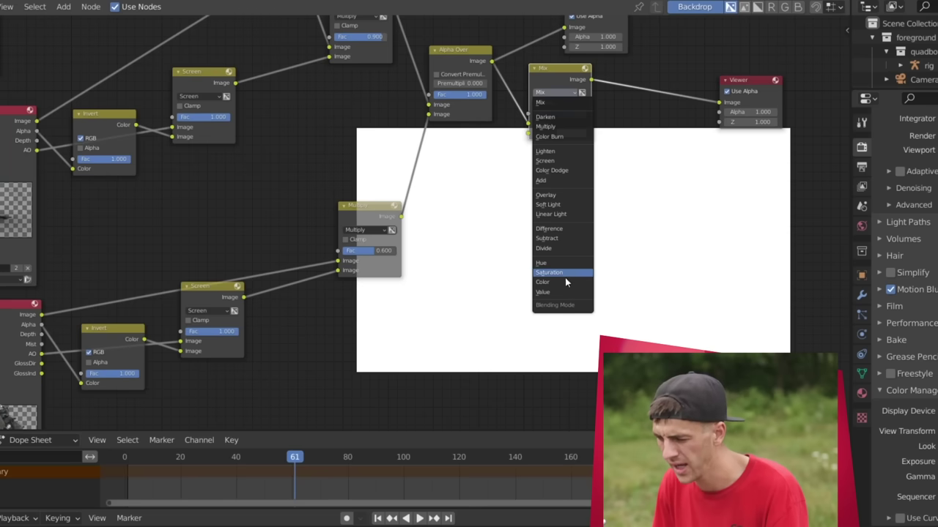
left_click(563, 171)
scroll(76, 372, "down", 1)
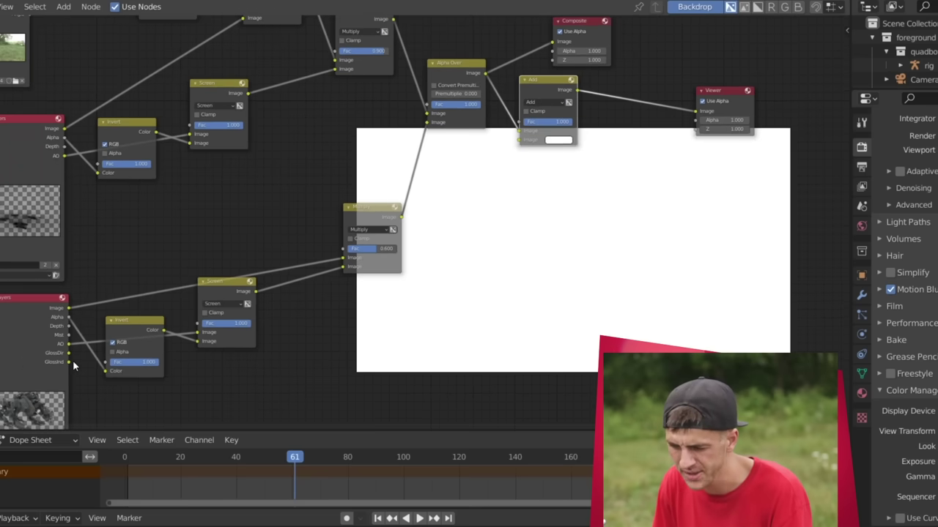
left_click_drag(69, 361, 521, 139)
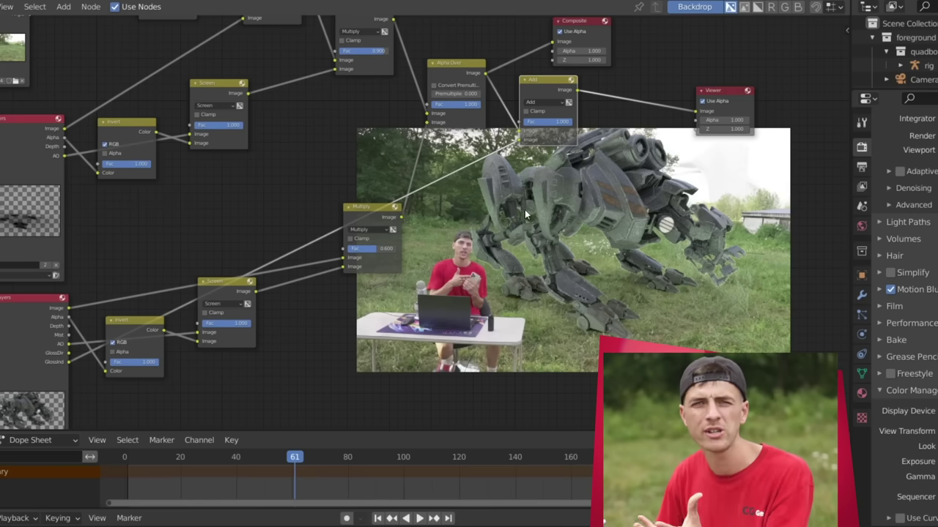
left_click_drag(549, 123, 513, 122)
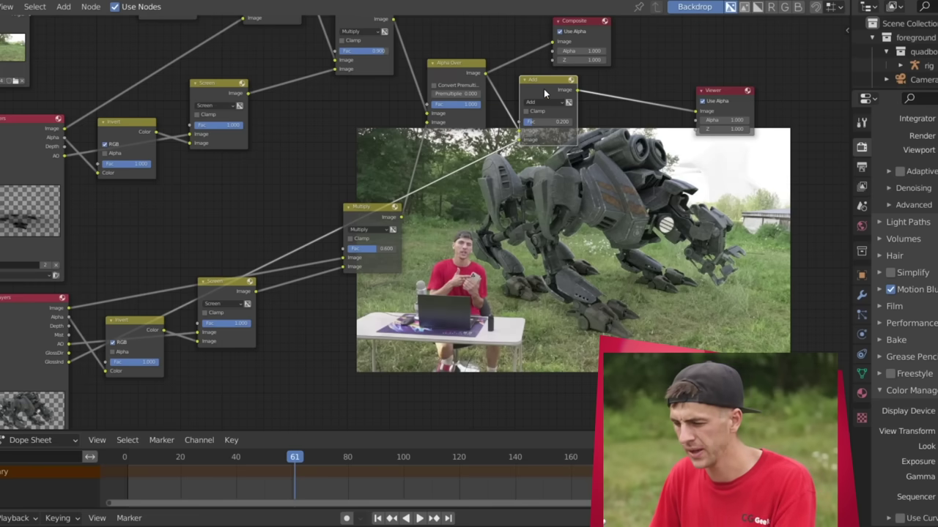
Duplicate the Add node before the Viewer and link GlossDir to its lower Image input at 0.120
key("shift+d")
left_click(636, 89)
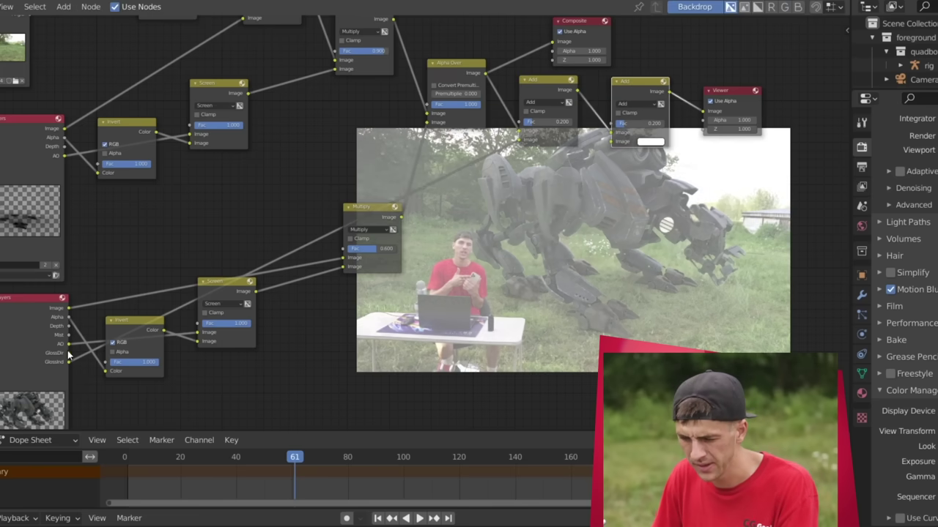
left_click_drag(68, 355, 612, 142)
middle_click_drag(638, 86, 449, 57)
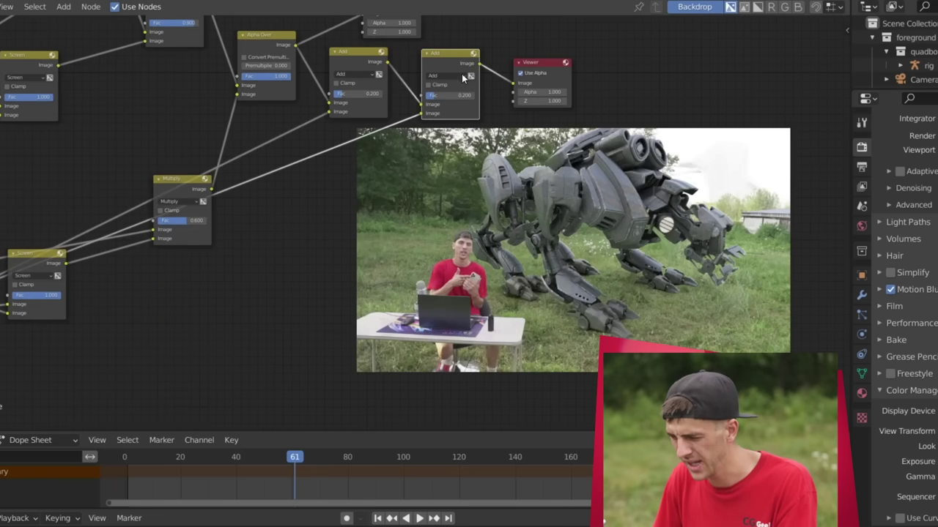
middle_click_drag(585, 158, 537, 163)
left_click(305, 63)
left_click(386, 62)
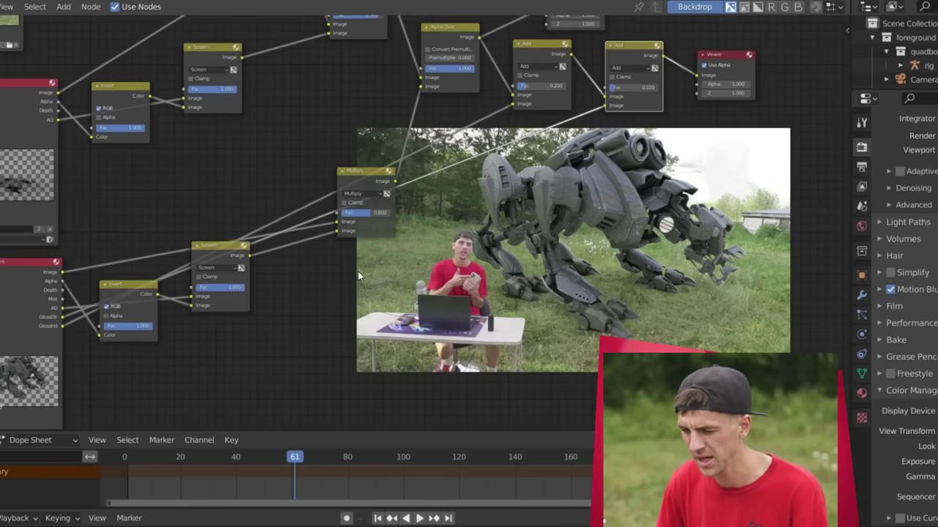
Duplicate the last Add node before the Viewer, switch it to Mix, and connect its inputs
middle_click_drag(358, 275, 280, 294)
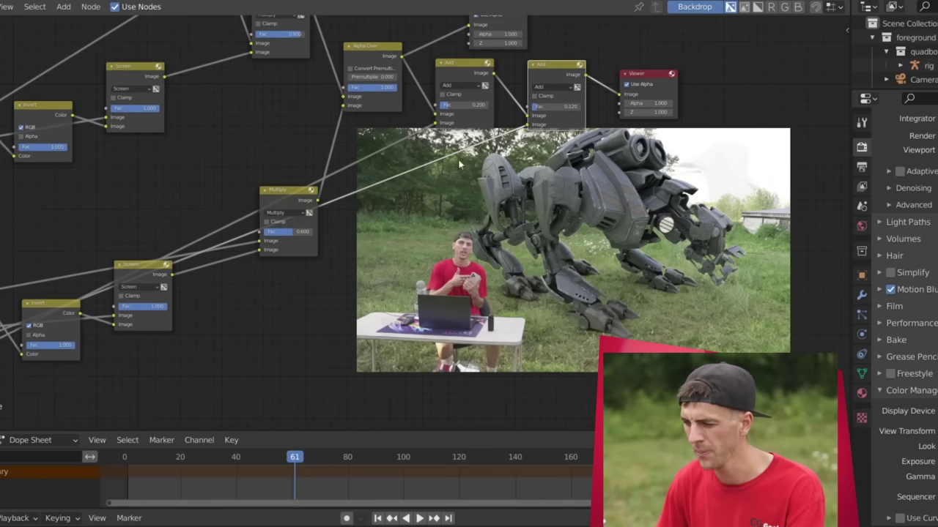
left_click(574, 76, "ctrl+shift")
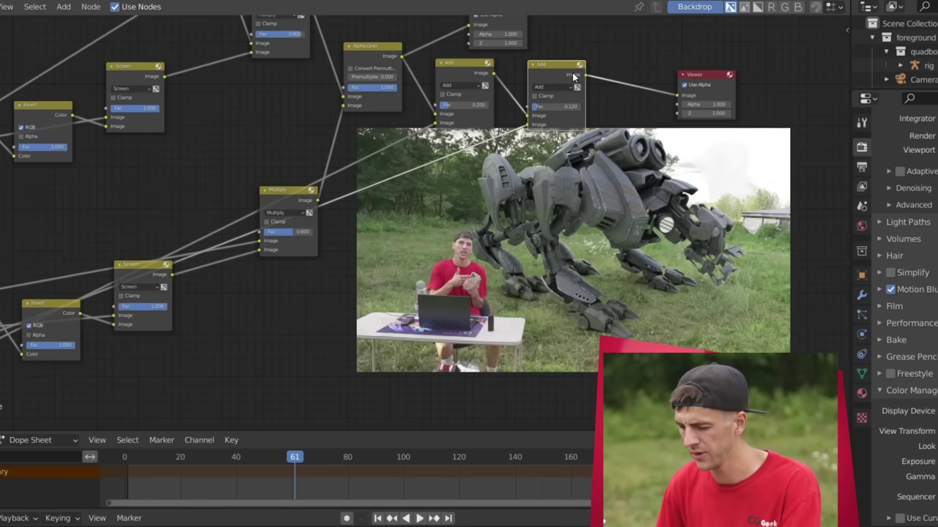
key("shift+d")
left_click(650, 85)
left_click(650, 87)
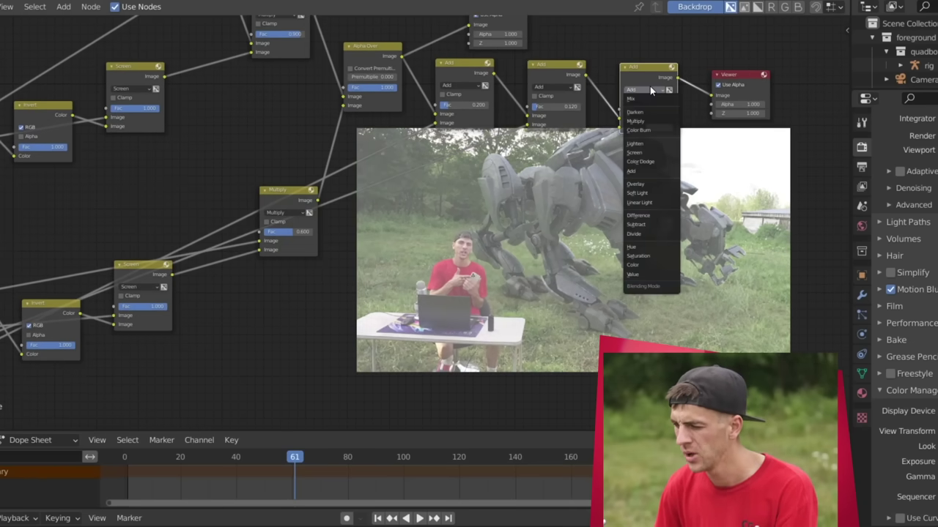
left_click(645, 94)
scroll(166, 262, "down", 1)
left_click_drag(16, 315, 599, 136)
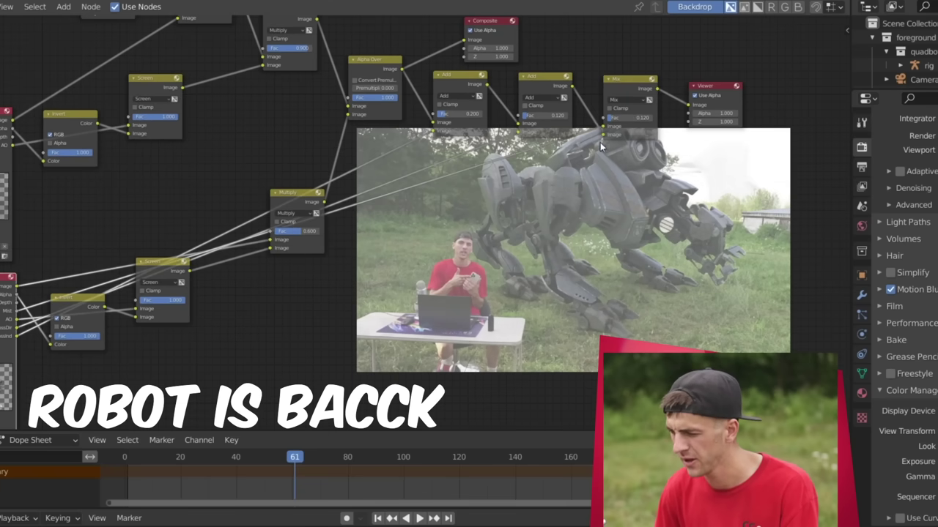
scroll(73, 301, "down", 1)
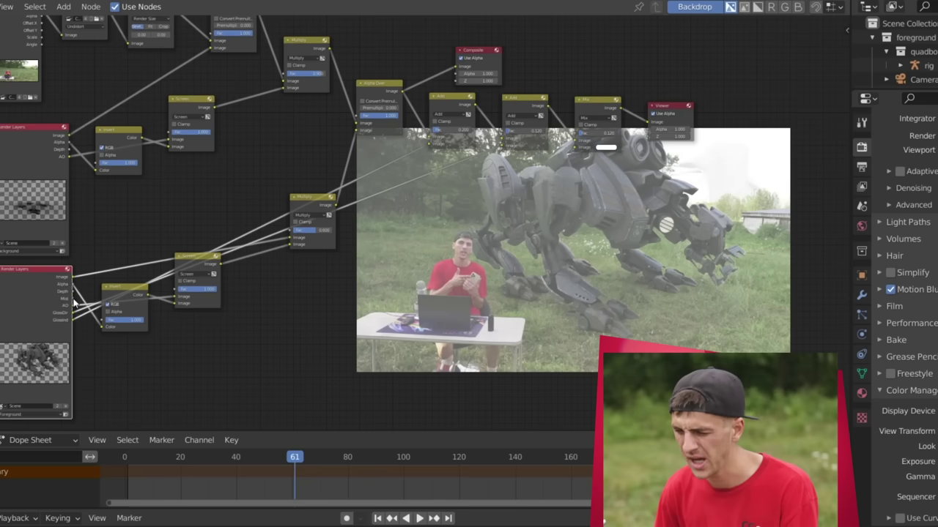
left_click_drag(73, 300, 579, 134)
Set the Mix node's colour to a pale light blue (H 0.576, S 0.189)
scroll(610, 166, "up", 3)
left_click(616, 117)
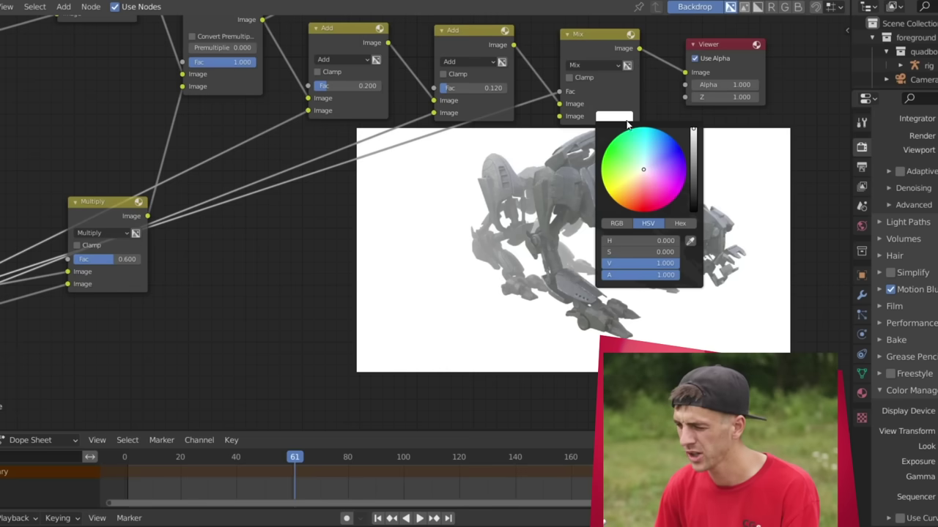
left_click(645, 166)
left_click_drag(644, 166, 644, 165)
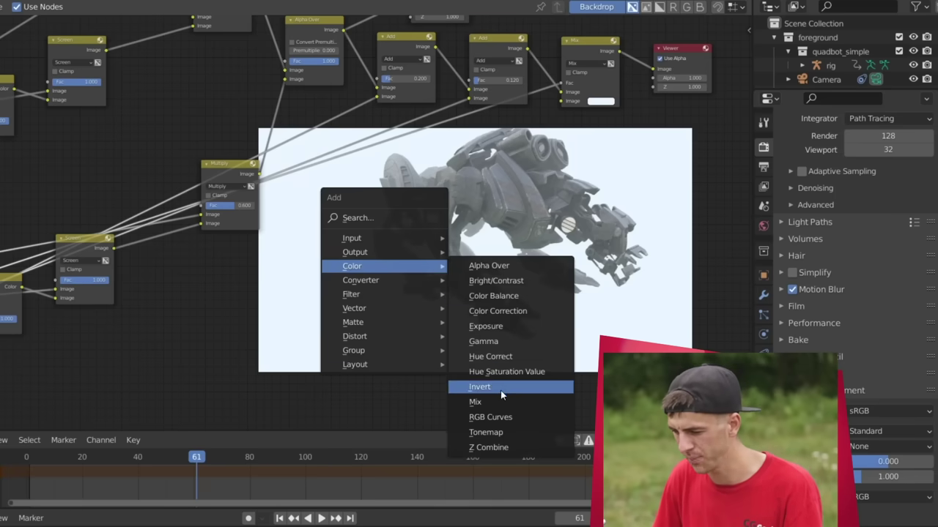
Add a Multiply node combining render Alpha and Mist passes, previewing the result in the backdrop
left_click(475, 402)
left_click(364, 220)
left_click(364, 228)
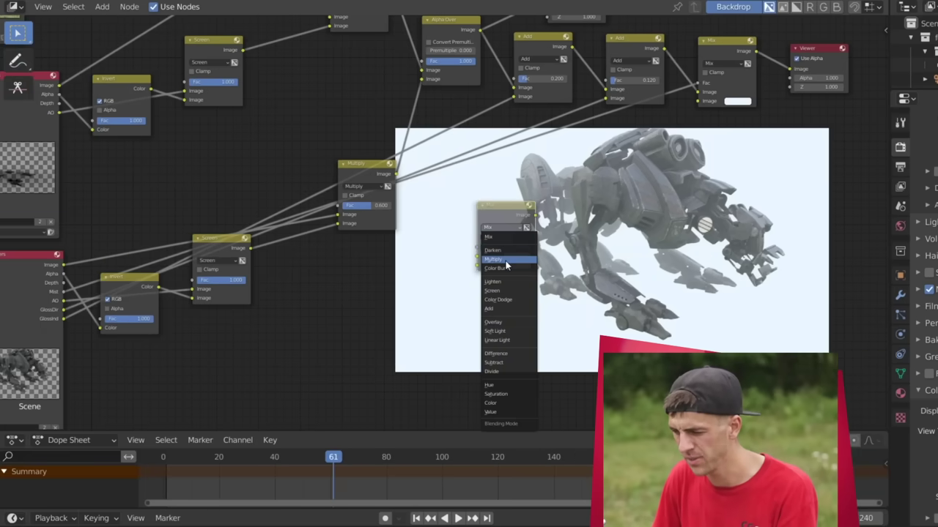
left_click(504, 260)
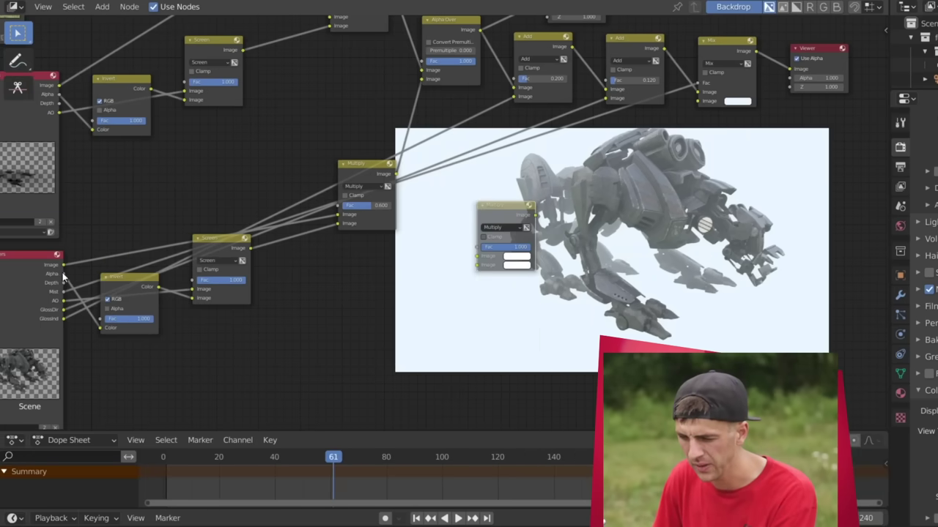
left_click_drag(63, 274, 477, 267)
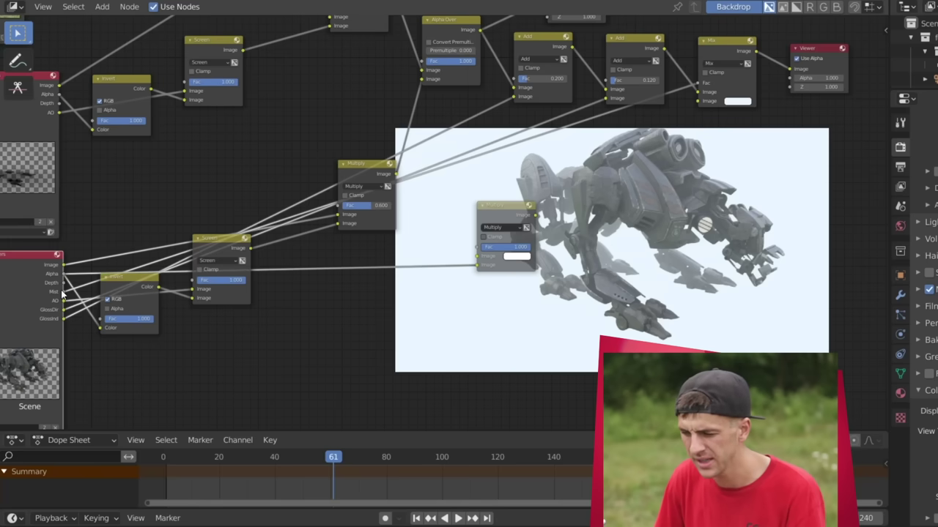
left_click_drag(63, 293, 476, 256)
left_click(506, 219, "ctrl+shift")
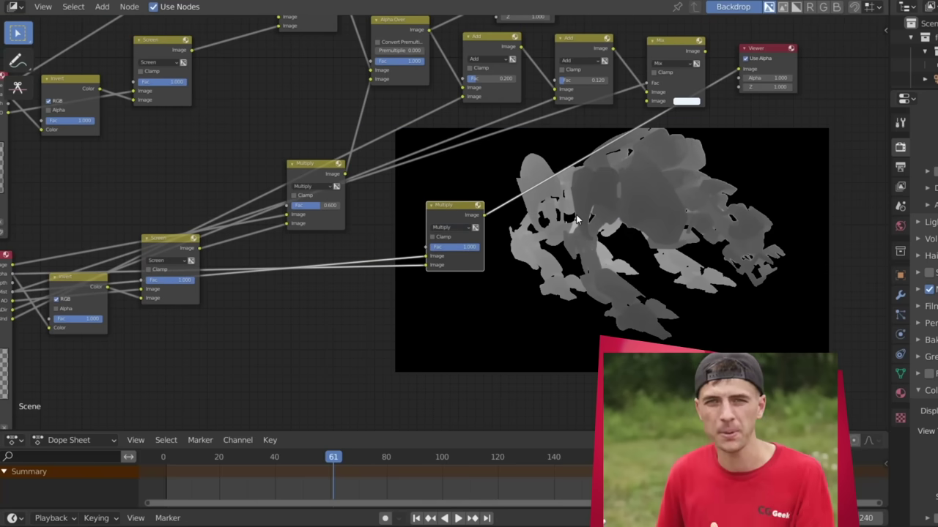
scroll(576, 218, "up", 1)
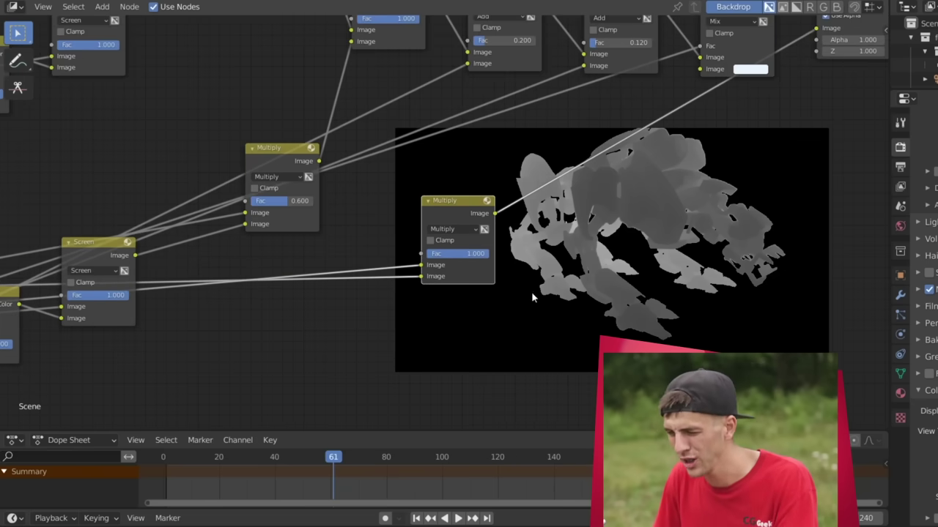
Insert a Dilate/Erode node before the Multiply and switch its mode to Feather
left_click_drag(457, 204, 466, 201)
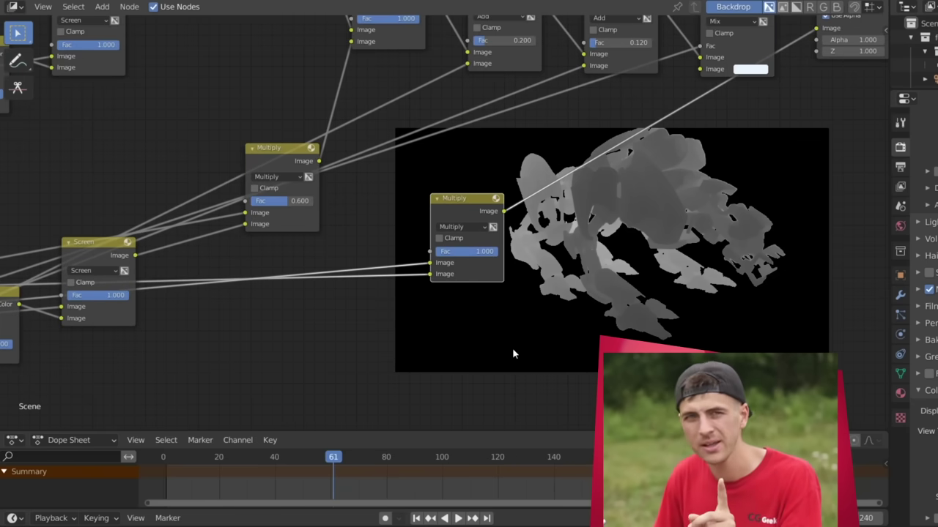
key("shift+a")
mouse_move(354, 303)
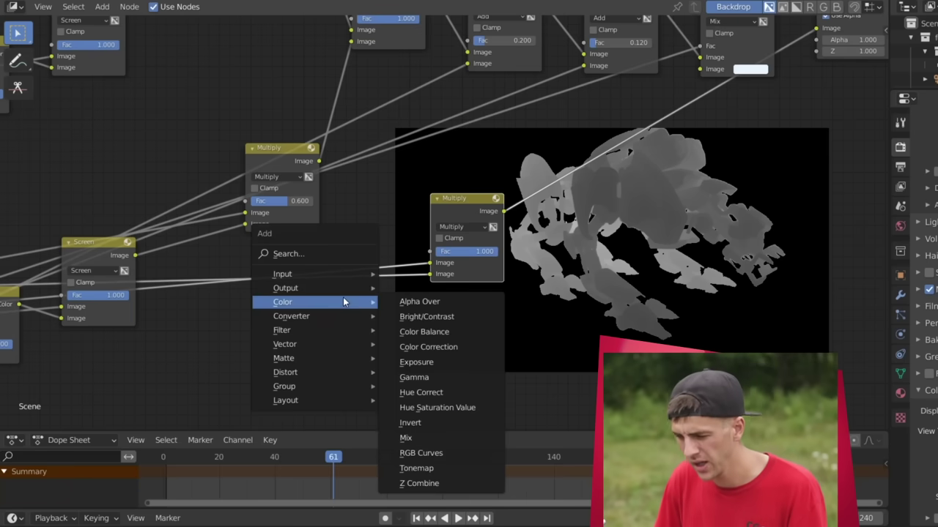
mouse_move(333, 330)
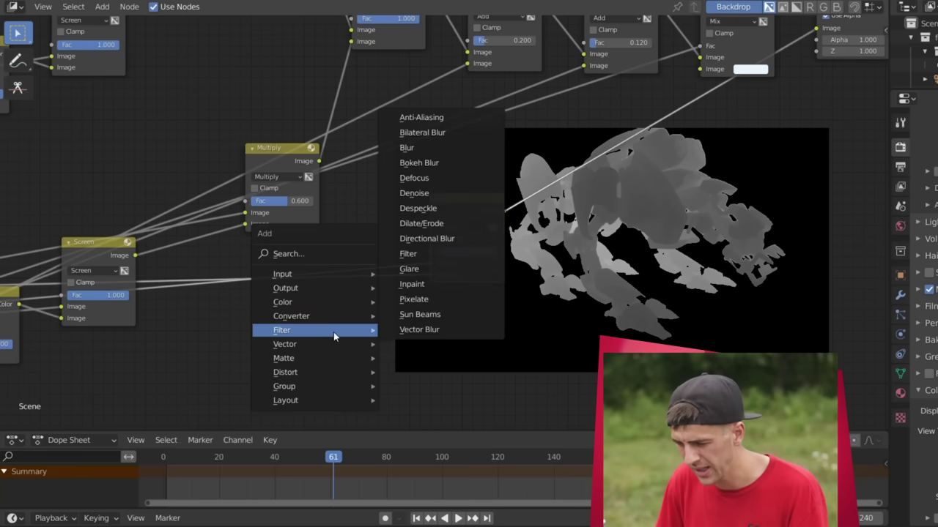
left_click(455, 224)
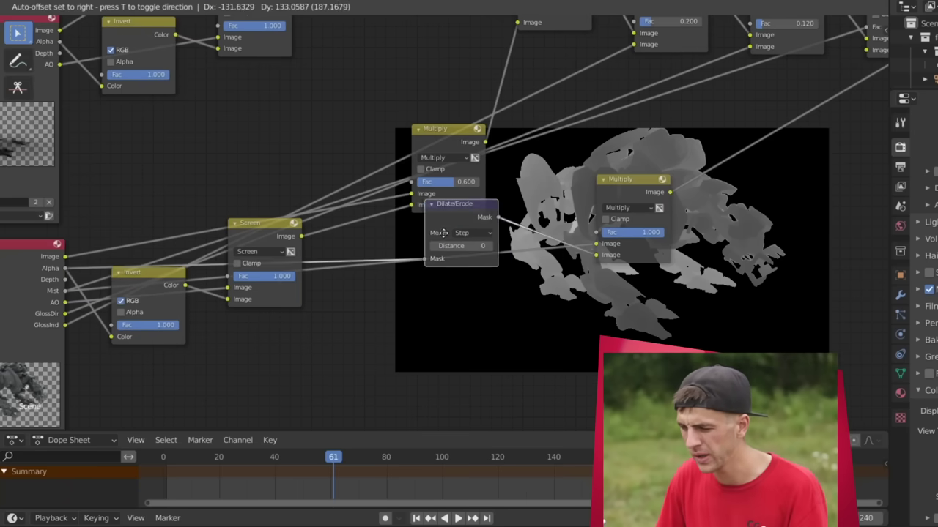
left_click(526, 276)
middle_click_drag(526, 276, 415, 173)
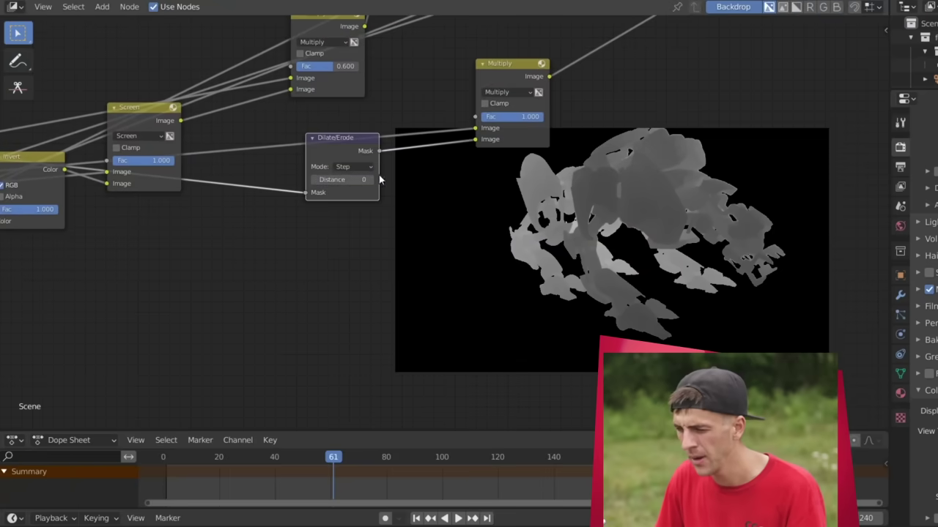
left_click(353, 166)
left_click(357, 213)
Set the Dilate/Erode Distance to -7
left_click(350, 180)
key("Return")
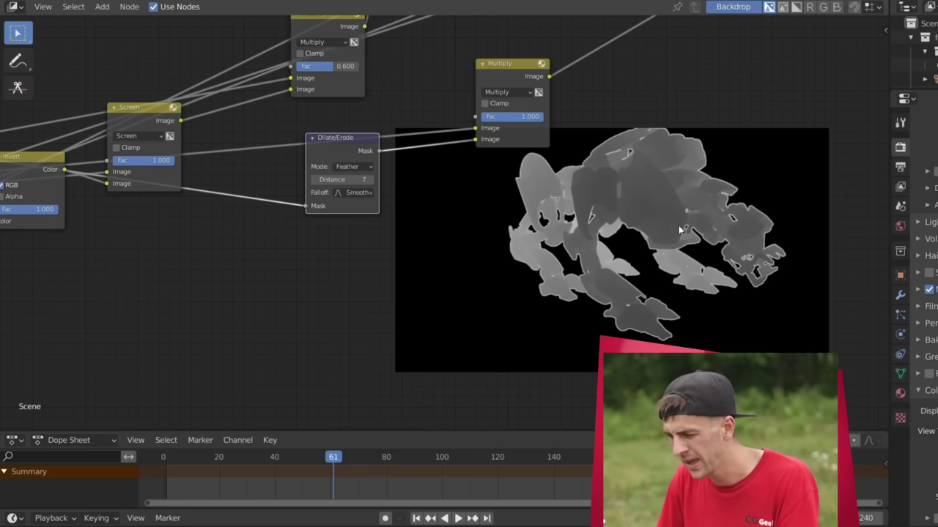
left_click(344, 179)
type("-7")
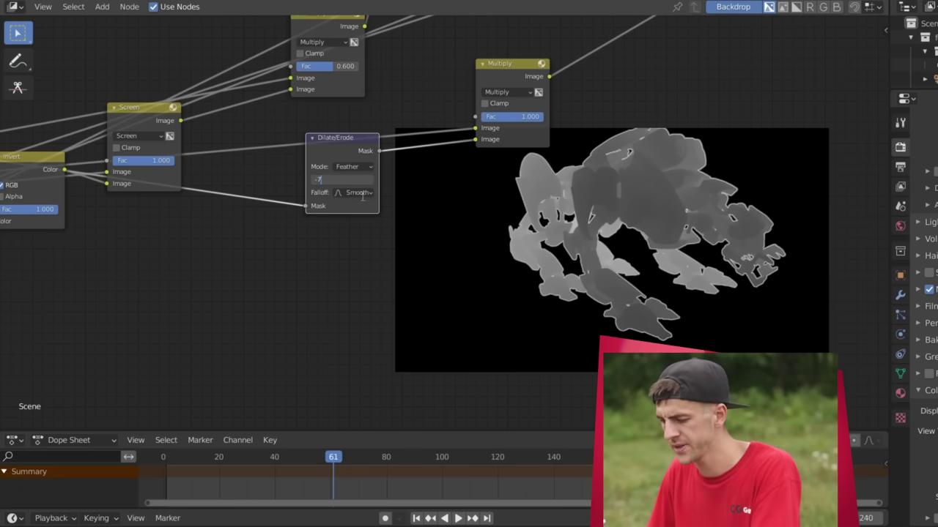
key("Return")
middle_click_drag(814, 42, 612, 185)
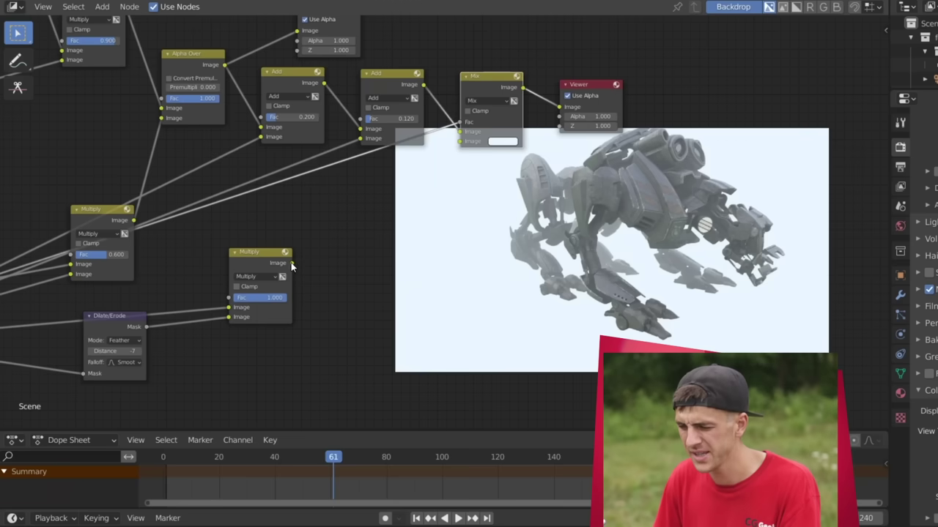
Link the masked Multiply result into the Mix factor and the Add result into the second Mix
left_click_drag(292, 263, 458, 123)
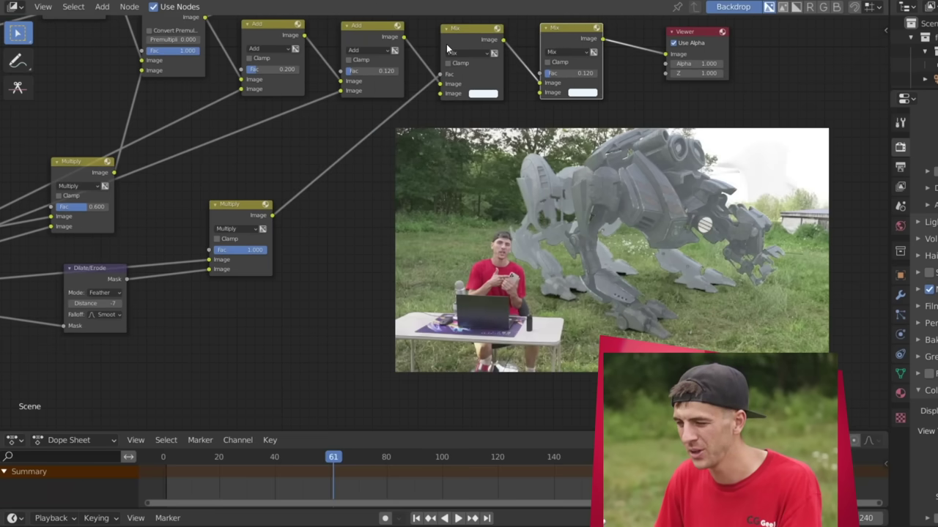
left_click_drag(404, 36, 541, 92)
left_click_drag(498, 57, 492, 74)
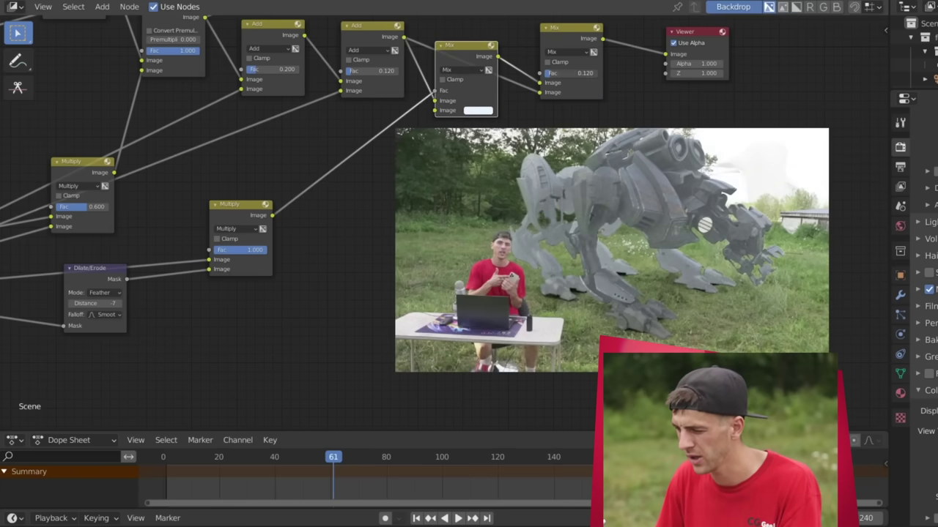
Enable Convert Premultiplied on Alpha Over and enlarge the composite backdrop preview
key("Home")
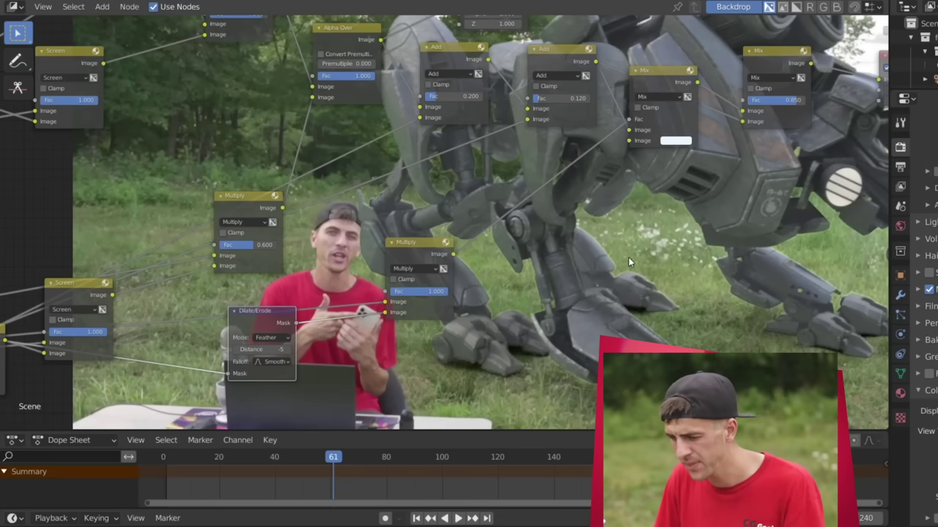
left_click(355, 54)
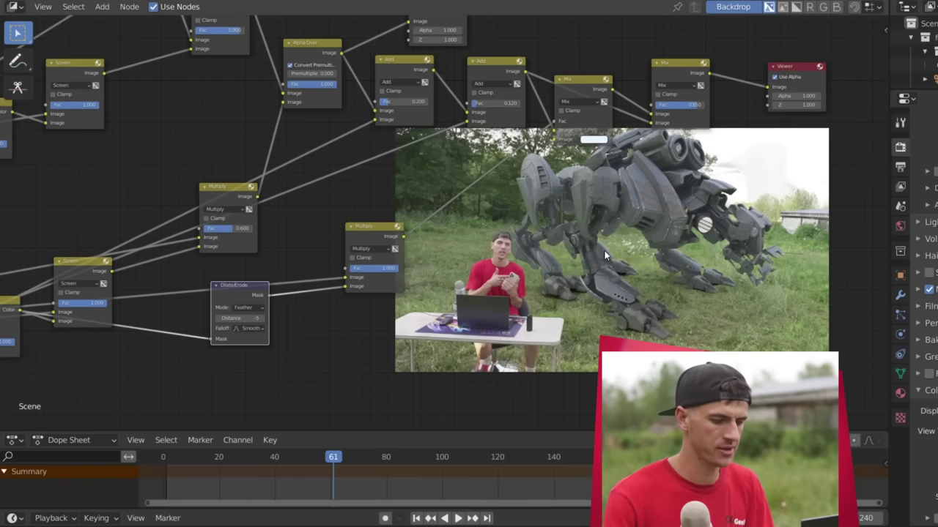
key("alt+v")
key("alt+v")
key("alt+v")
key("alt+v")
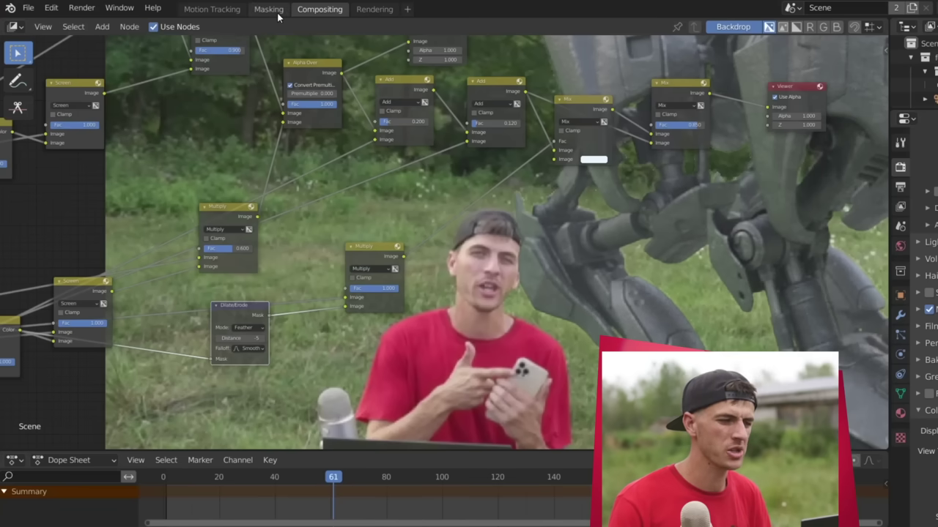
Switch to the Masking workspace and set the clip editor to Mask mode
left_click(275, 11)
left_click(59, 199)
left_click(67, 215)
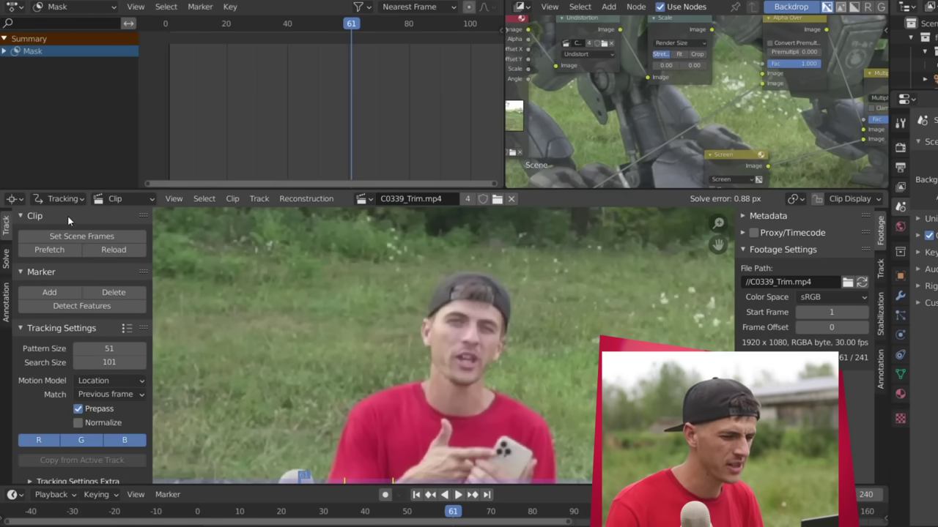
left_click(70, 194)
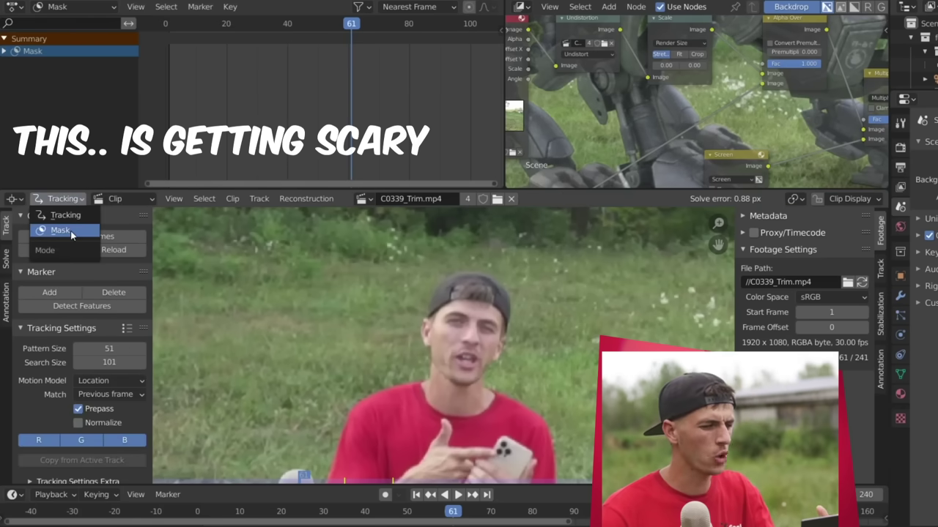
left_click(71, 231)
scroll(488, 244, "down", 2)
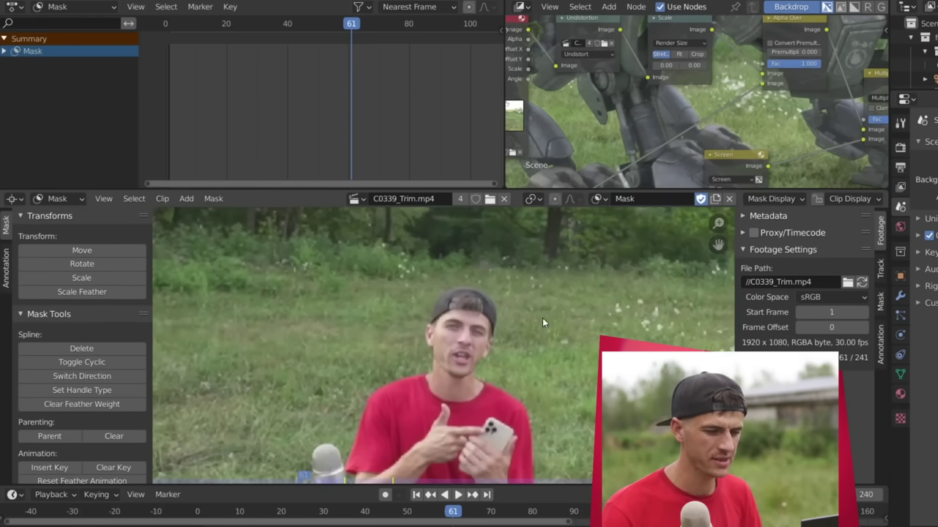
scroll(542, 322, "up", 2)
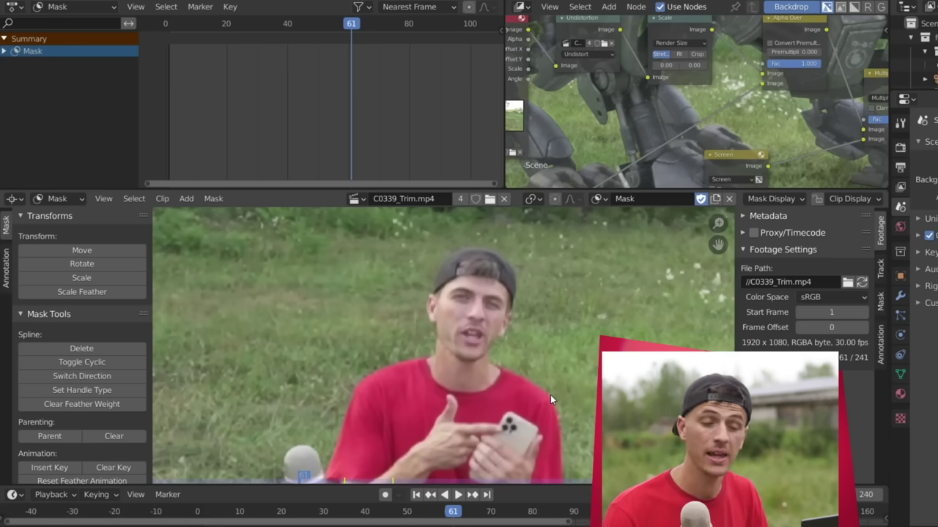
Place mask points around the presenter's right shoulder and neck, then close the spline
left_click(550, 395, "ctrl")
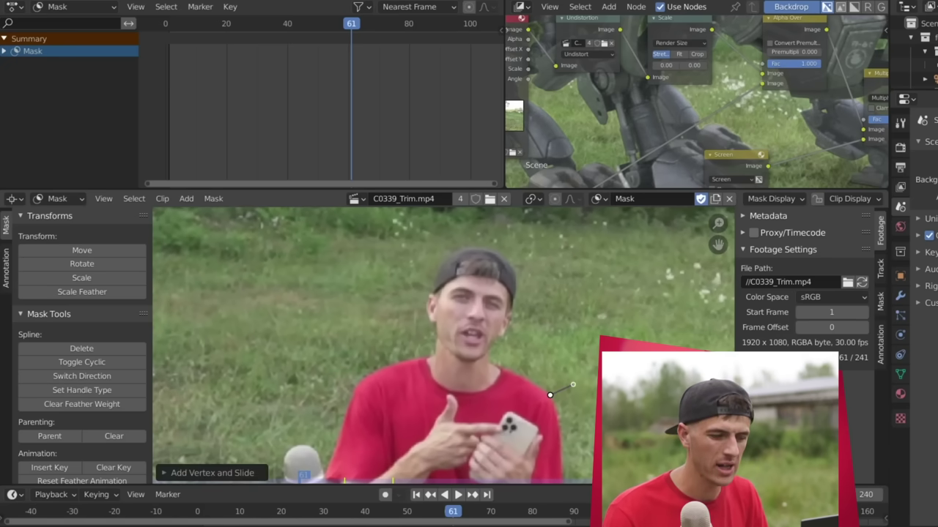
left_click(490, 354, "ctrl")
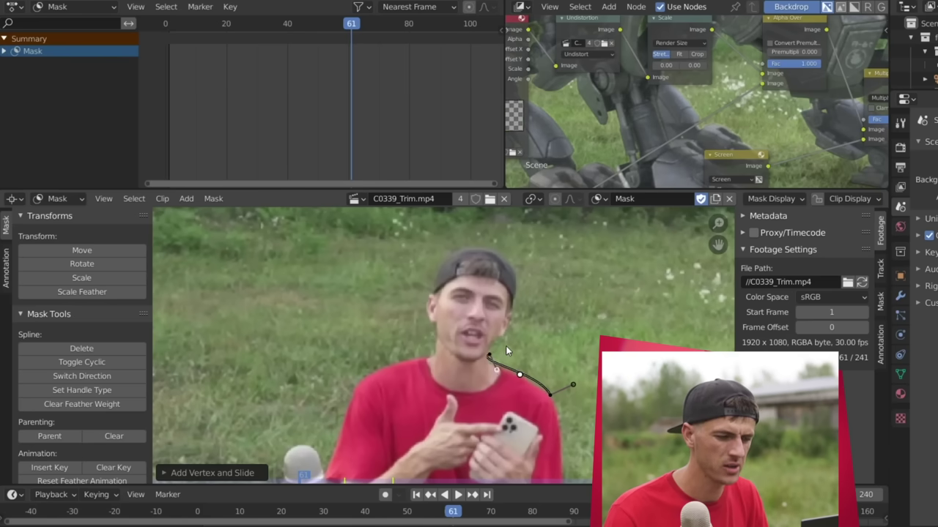
left_click_drag(510, 334, 485, 331)
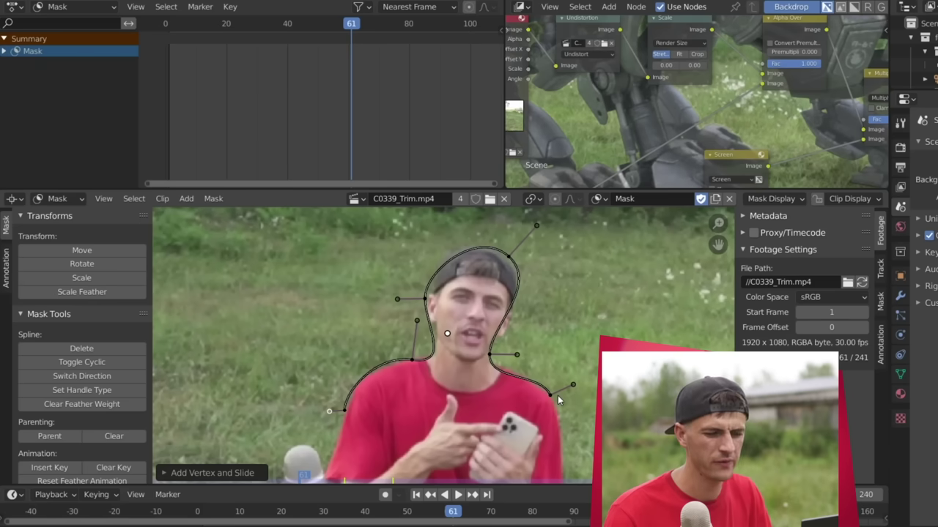
left_click(546, 397, "ctrl")
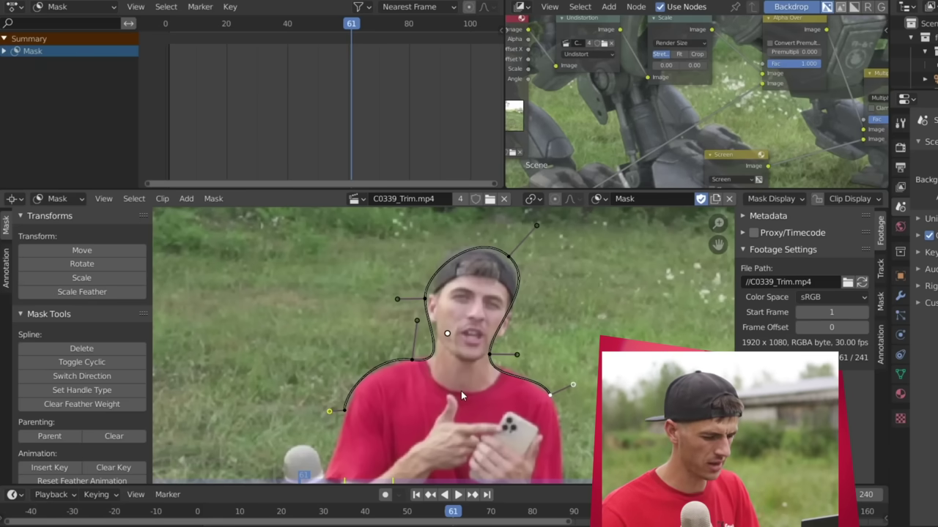
key("alt+c")
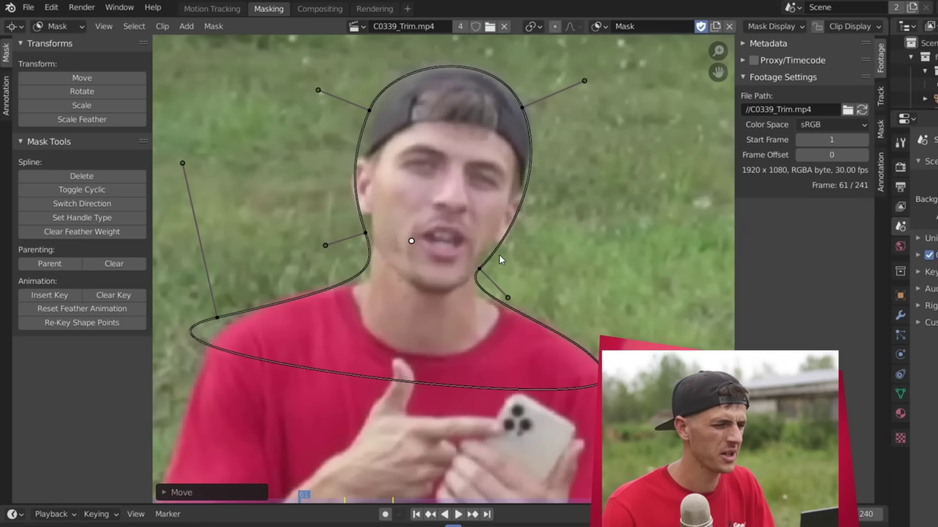
scroll(413, 242, "down", 2)
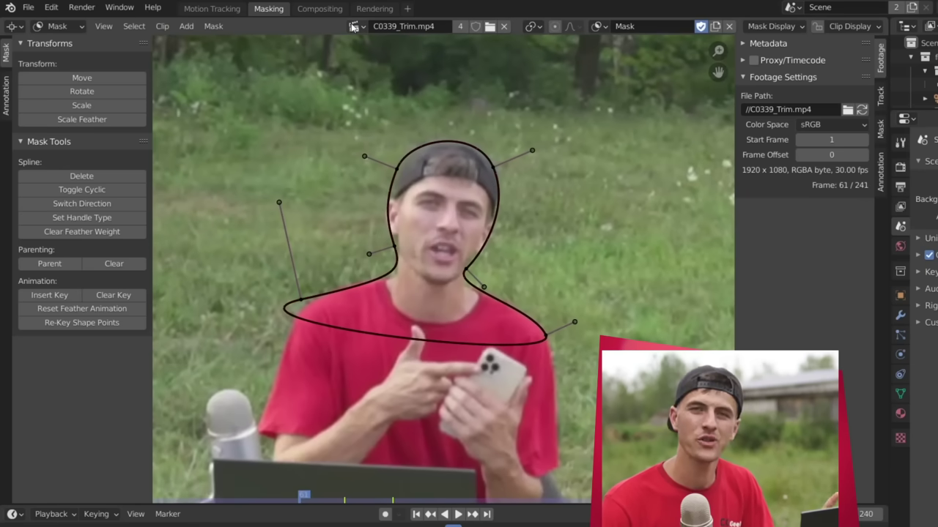
In Compositing, add a Mask input node below the tree and assign the drawn presenter mask
left_click(321, 9)
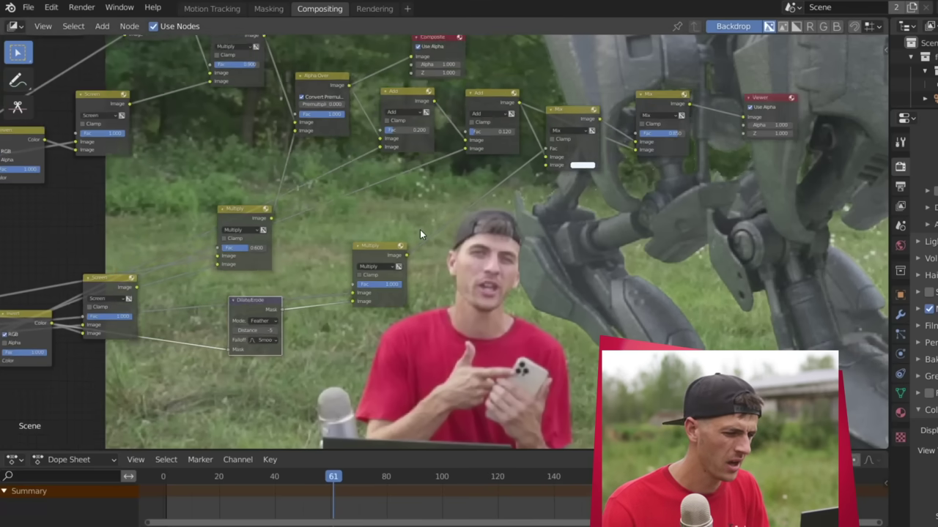
mouse_move(419, 230)
middle_mouse_down()
mouse_move(611, 156)
mouse_move(430, 214)
middle_mouse_up()
key("shift+a")
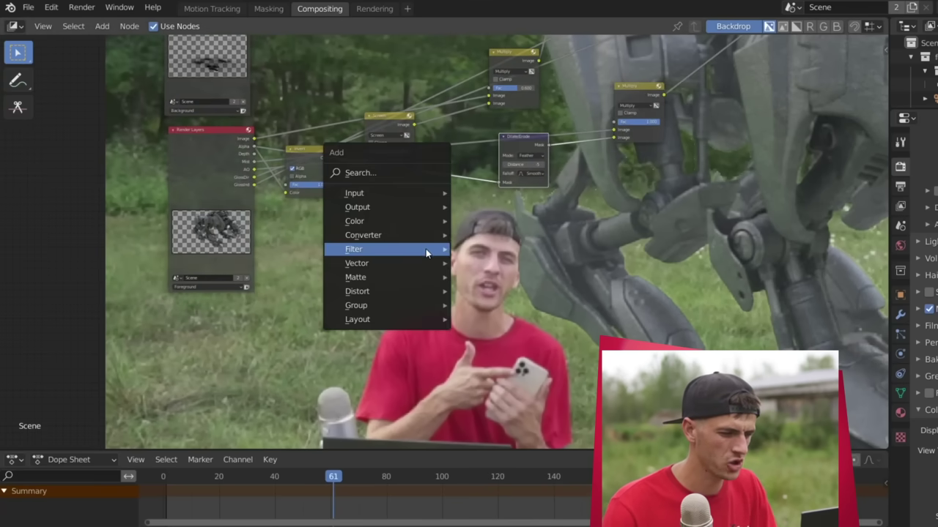
mouse_move(386, 195)
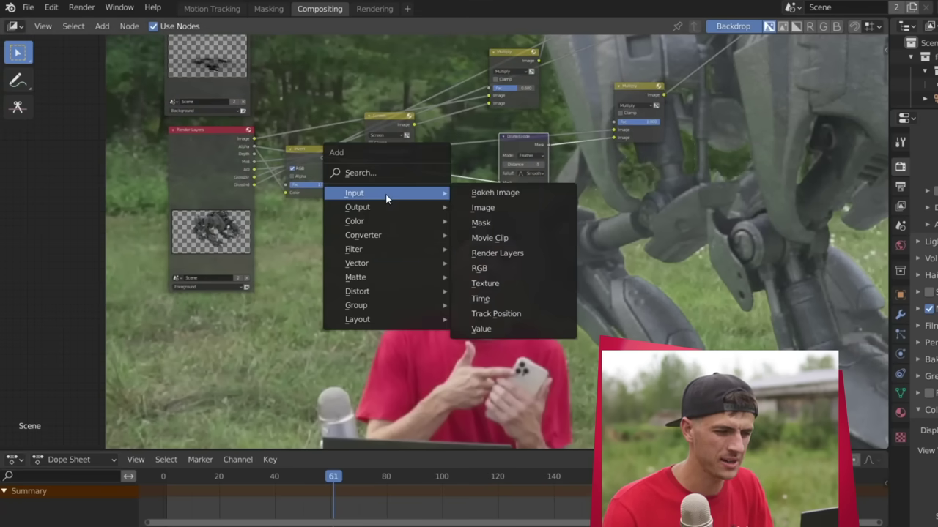
left_click(515, 223)
left_click(322, 290)
scroll(319, 306, "up", 2)
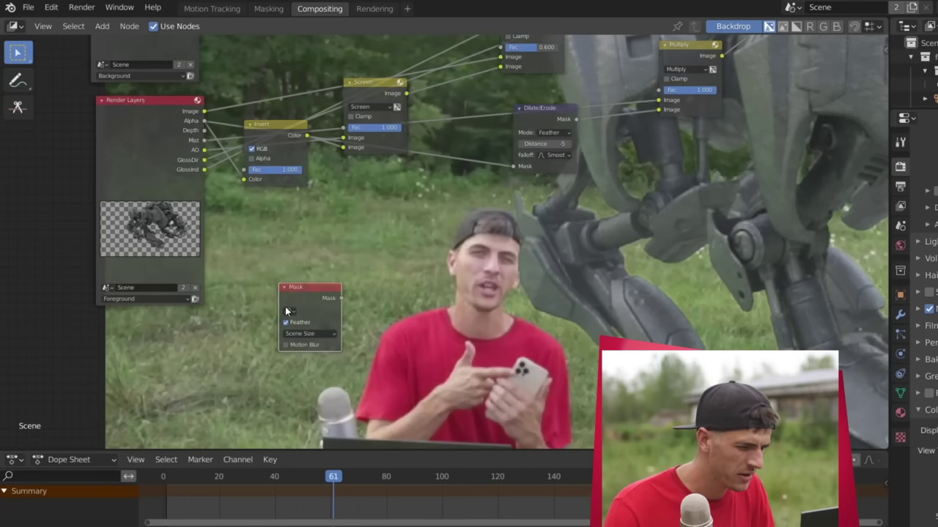
left_click(287, 312)
left_click(304, 328)
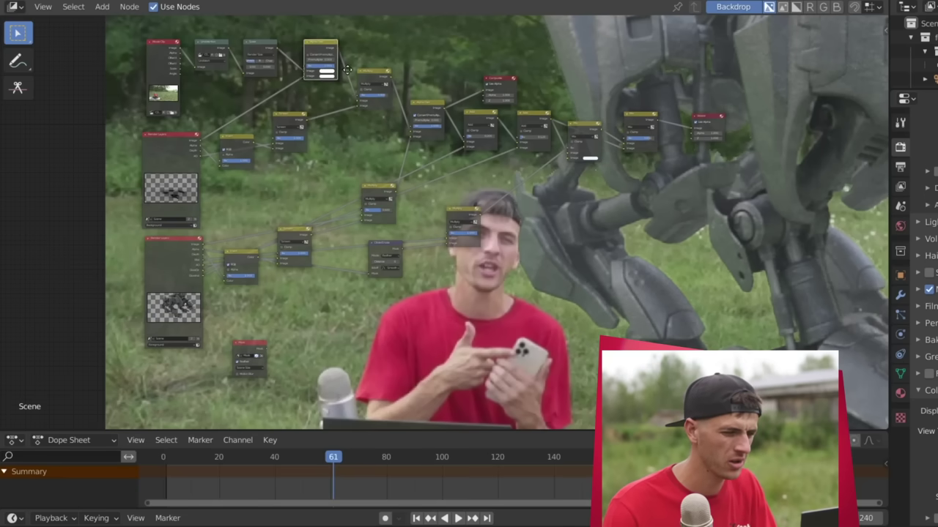
Duplicate the Alpha Over node before the Viewer and connect the Mask output into it
key("shift+d")
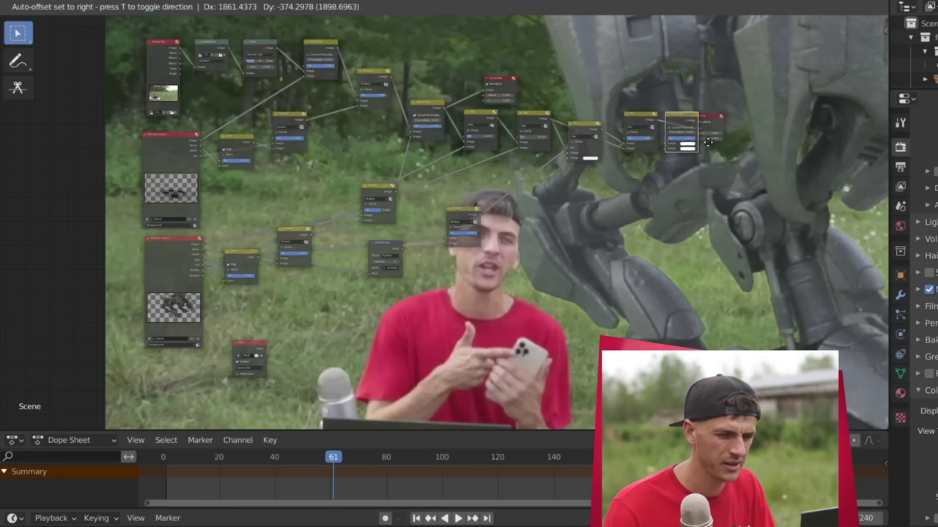
left_click(710, 147)
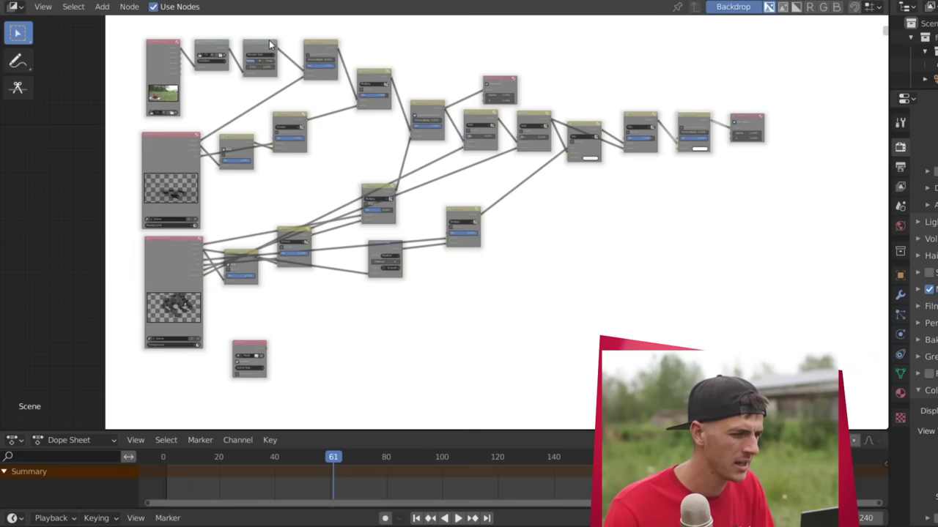
left_click_drag(555, 67, 676, 153)
left_click_drag(691, 121, 692, 123)
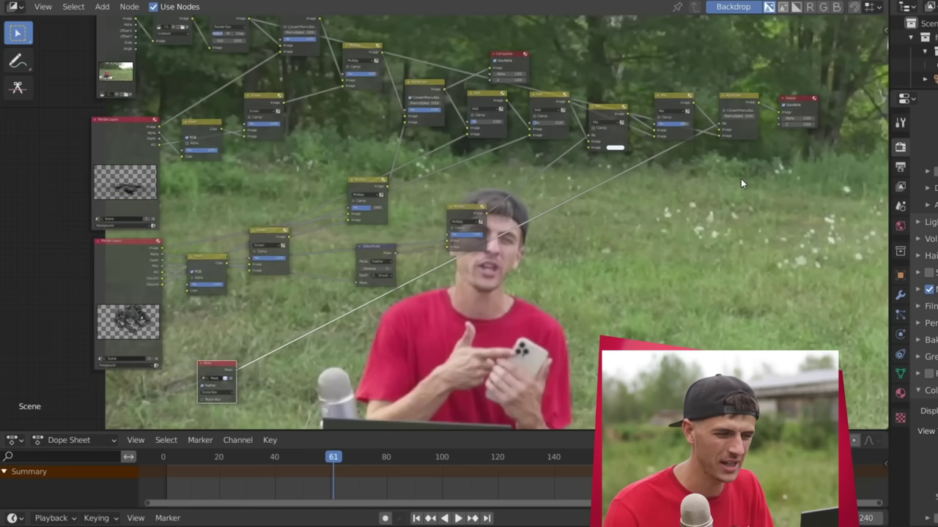
scroll(740, 178, "up", 1)
middle_click_drag(741, 179, 623, 101)
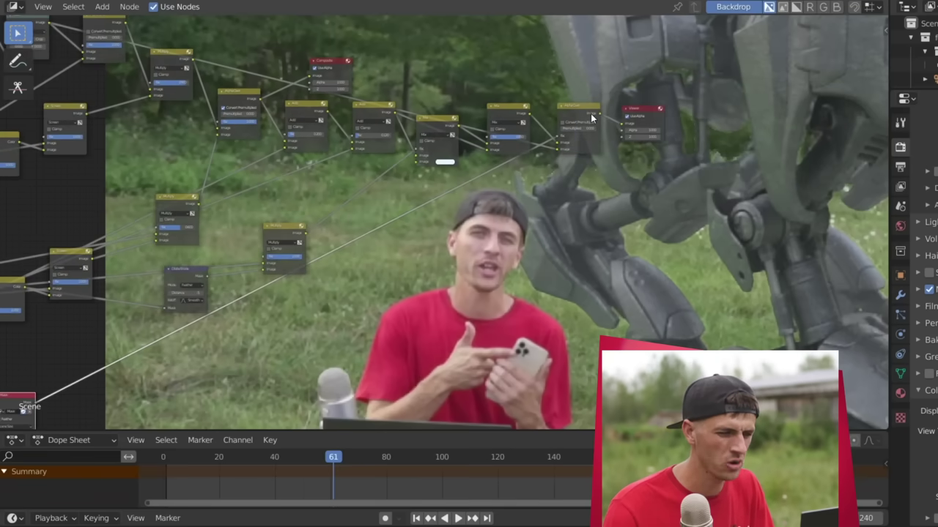
scroll(633, 227, "up", 2)
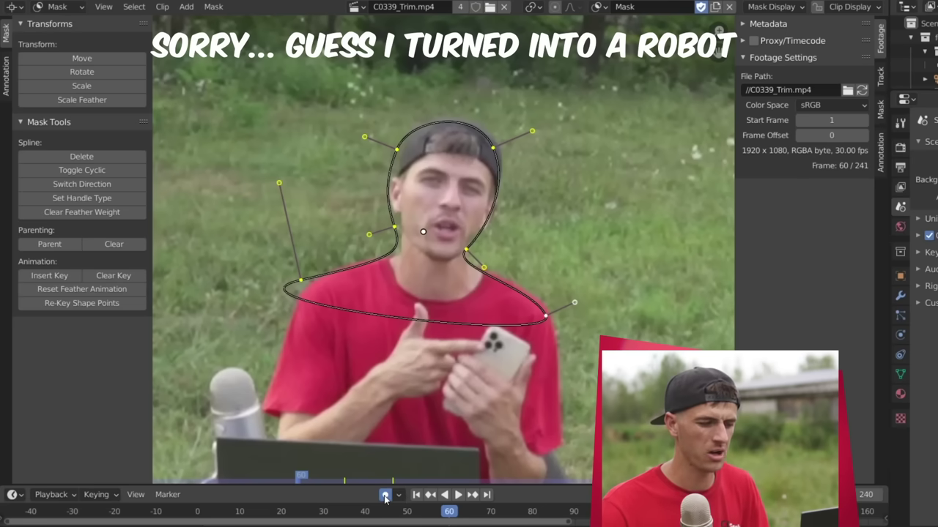
With auto-keying on, move the mask on frame 67 to fit the presenter's head and shoulders
left_click(386, 496)
key("Right")
key("Right")
key("Right")
key("Right")
key("Right")
key("Right")
key("Right")
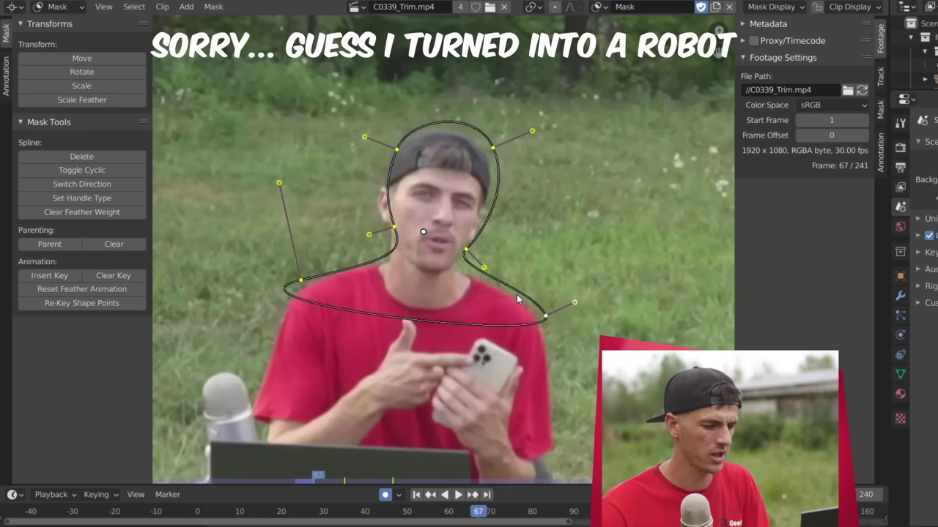
key("g")
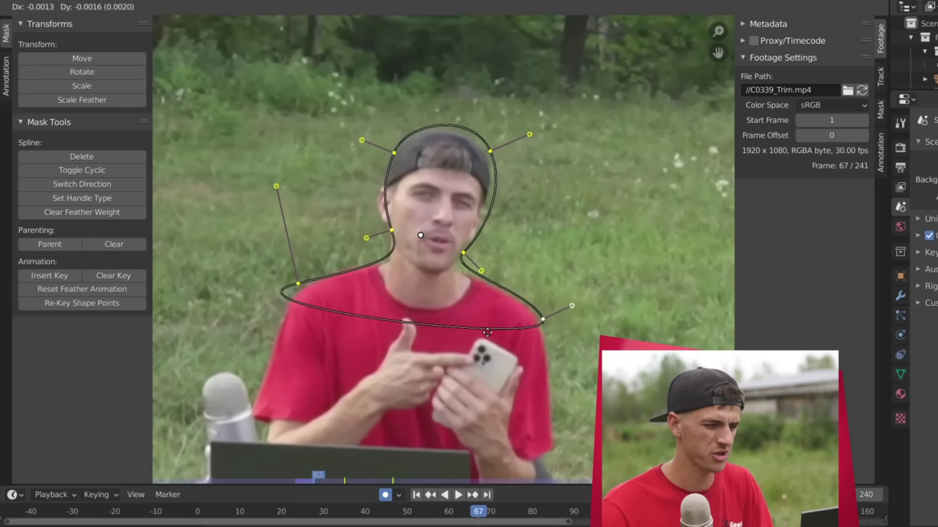
left_click(430, 384)
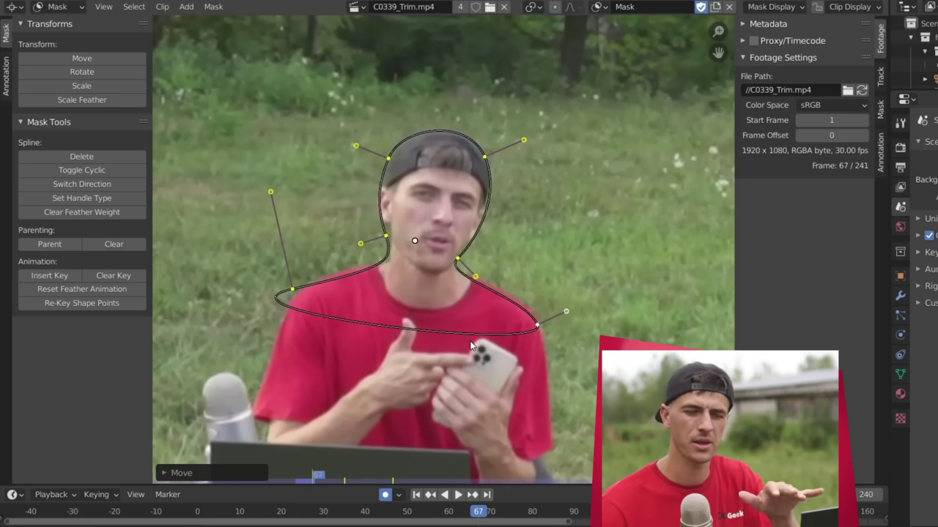